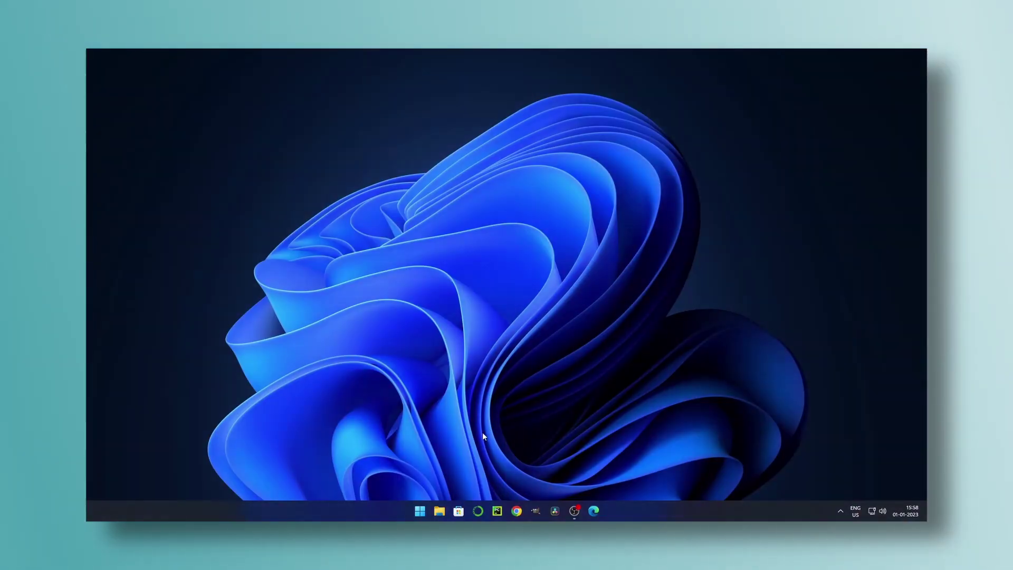
Restart the PC from the Start menu's power options.
click(421, 510)
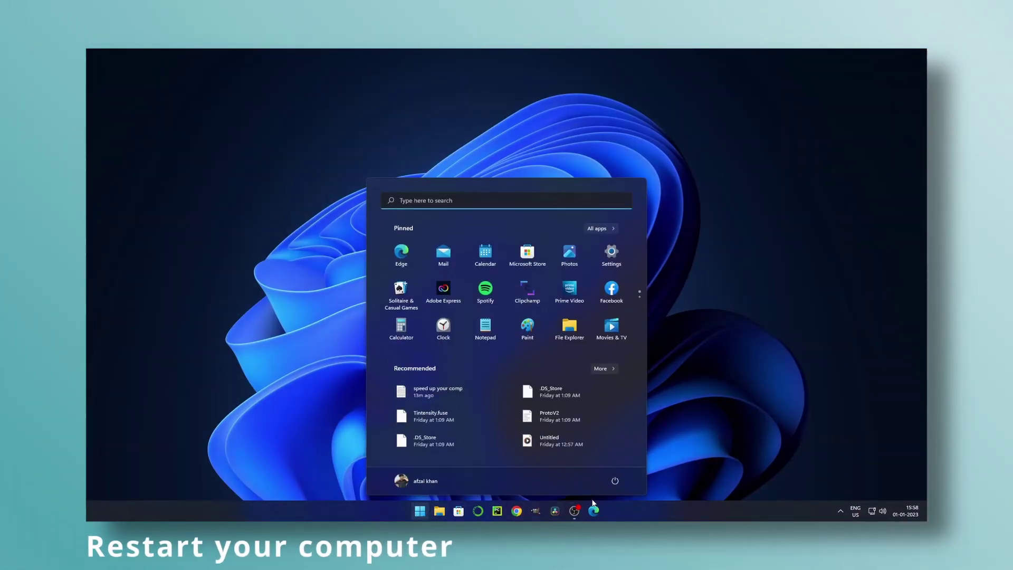
click(615, 481)
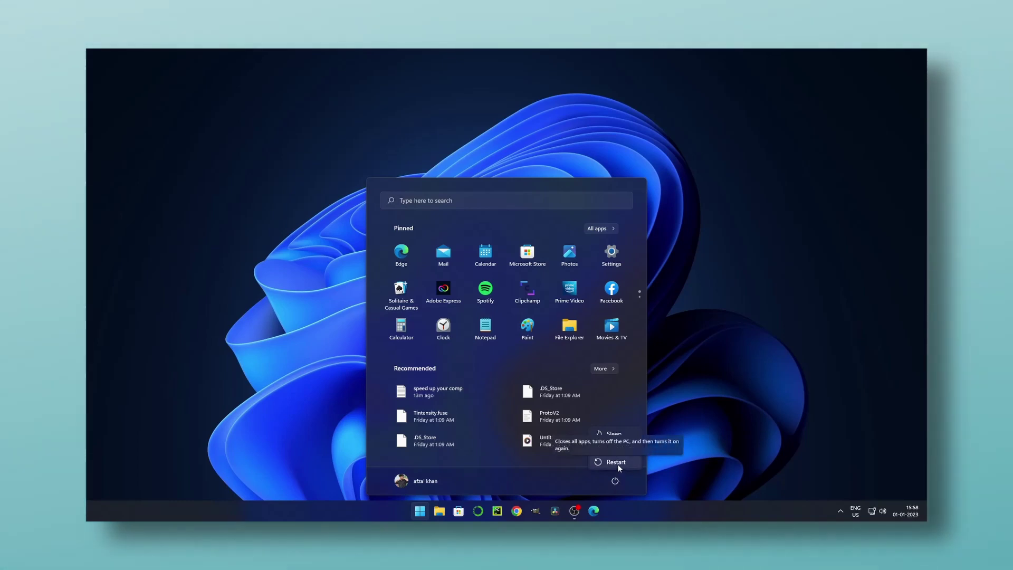
click(616, 463)
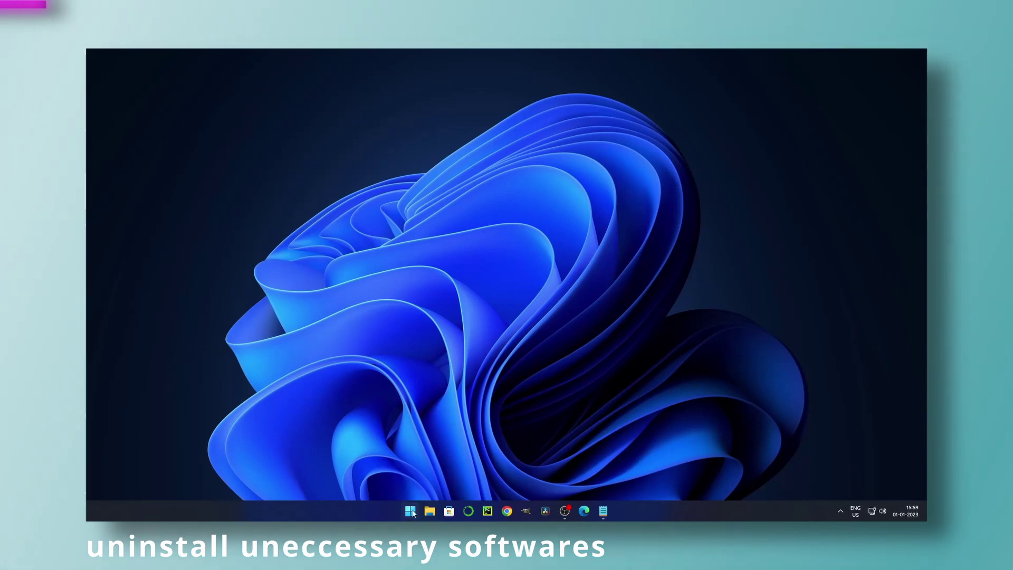
Open the Apps & features page in Windows Settings.
click(410, 511)
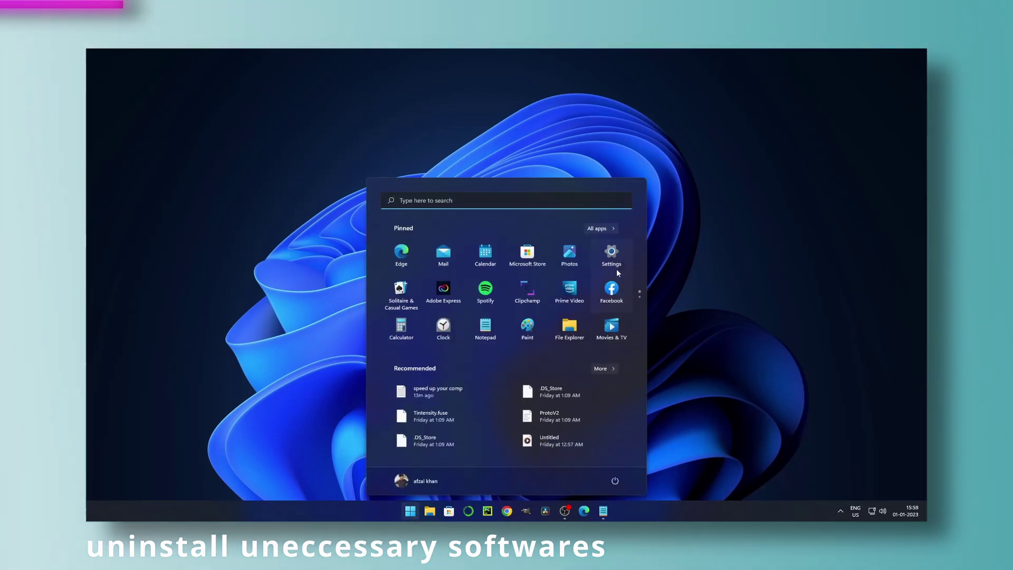
click(615, 261)
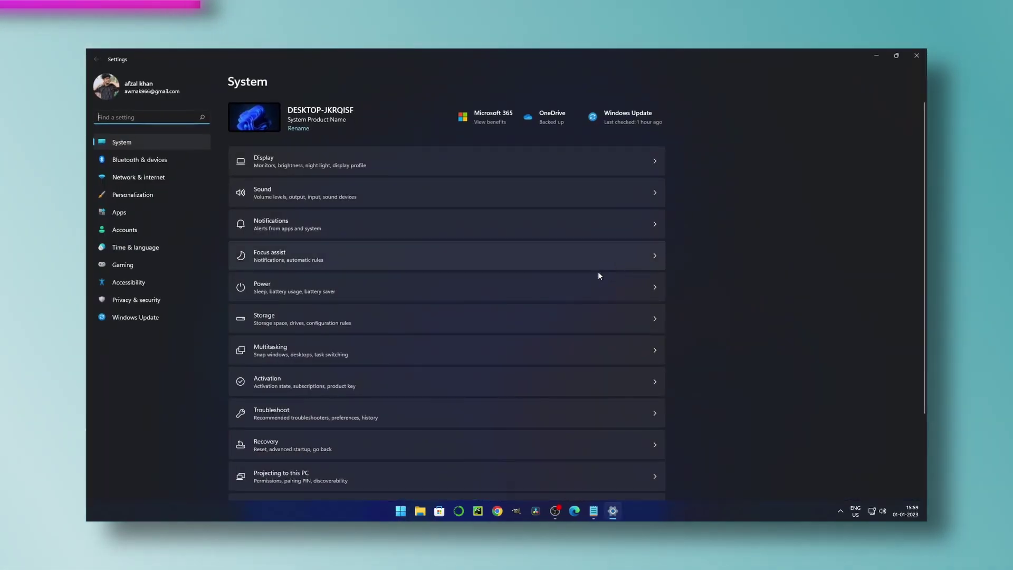
text(apps)
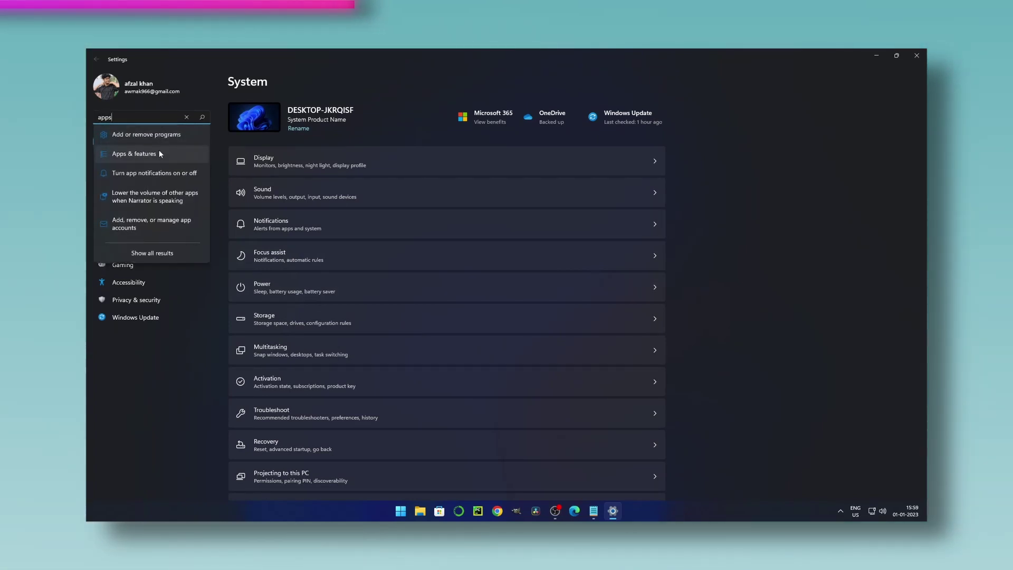
click(160, 153)
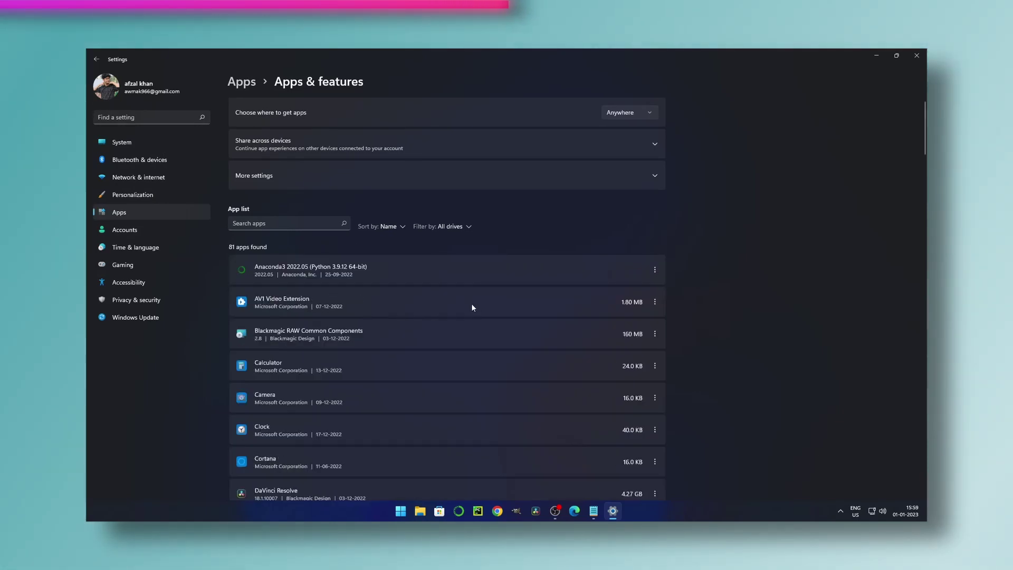
Uninstall Sticky Notes from the app list and confirm the removal.
scroll(505, 296, down, 20)
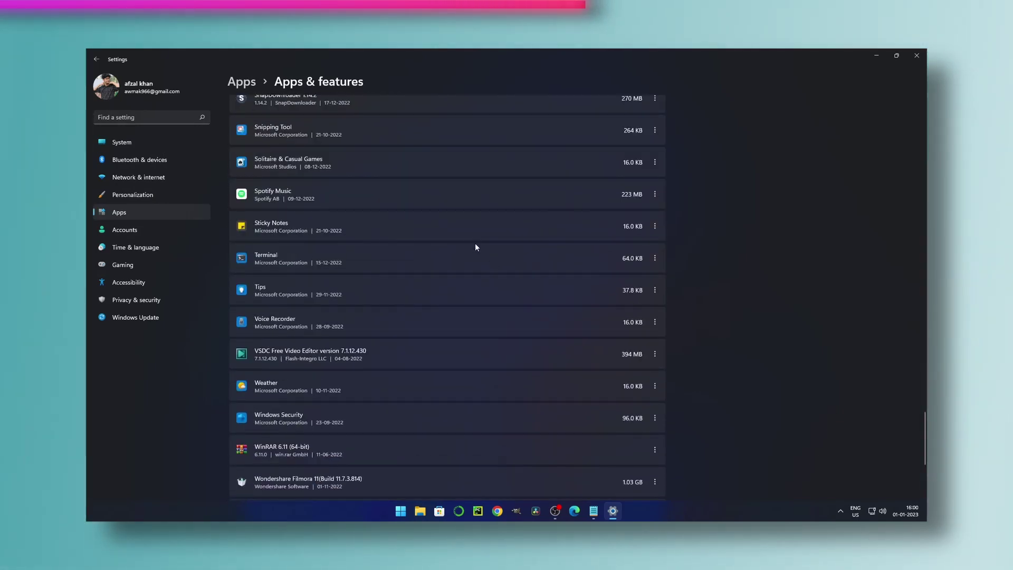
click(655, 227)
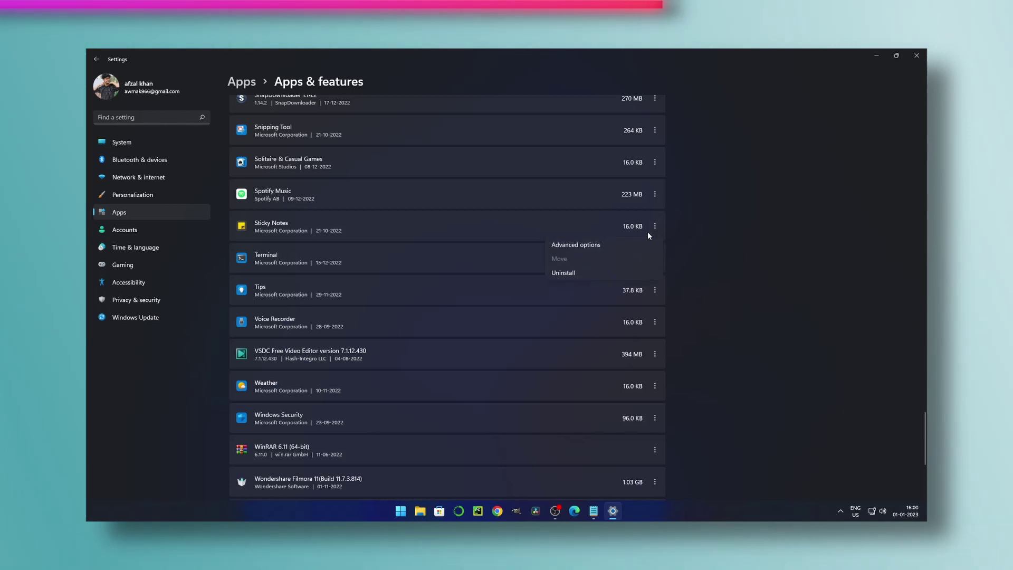
click(563, 273)
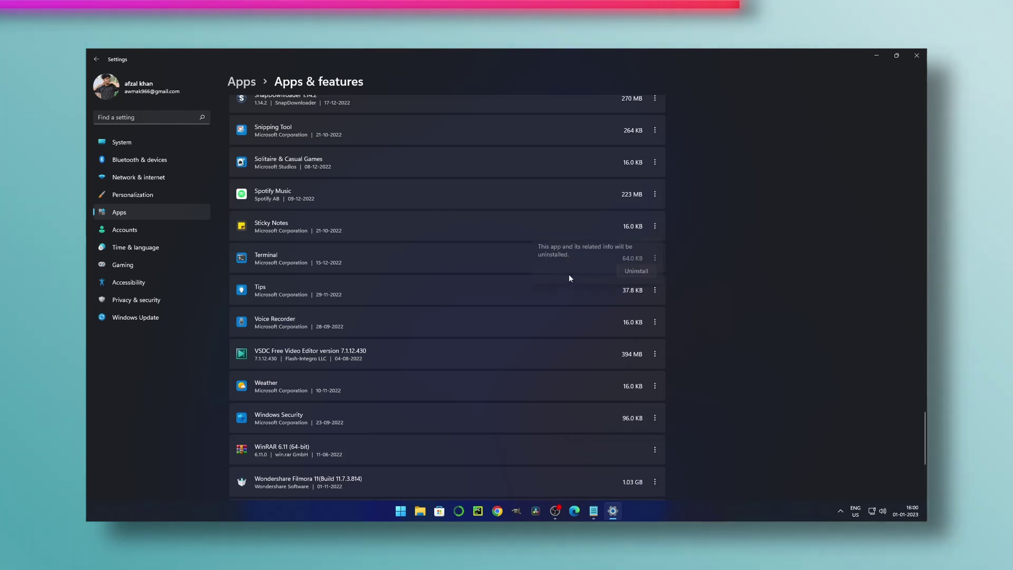
click(629, 273)
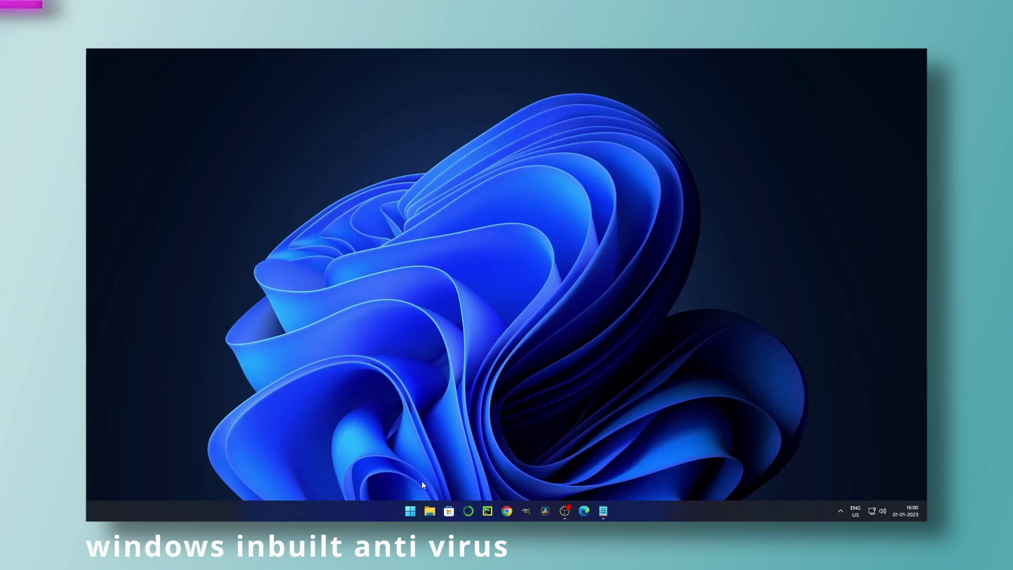
Launch mrt from the Run box and run a Quick scan, which finds no malicious software.
right_click(412, 510)
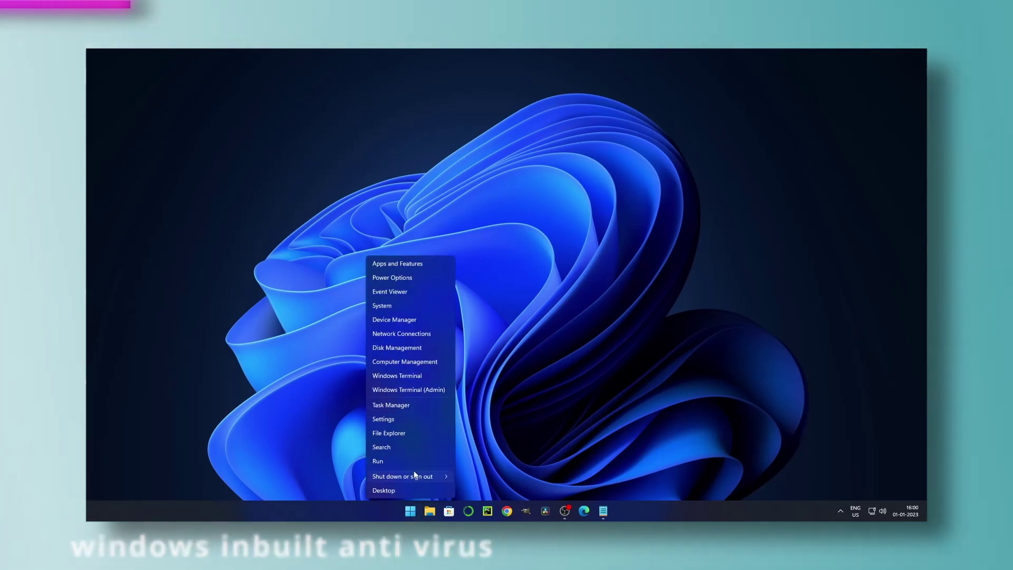
click(413, 462)
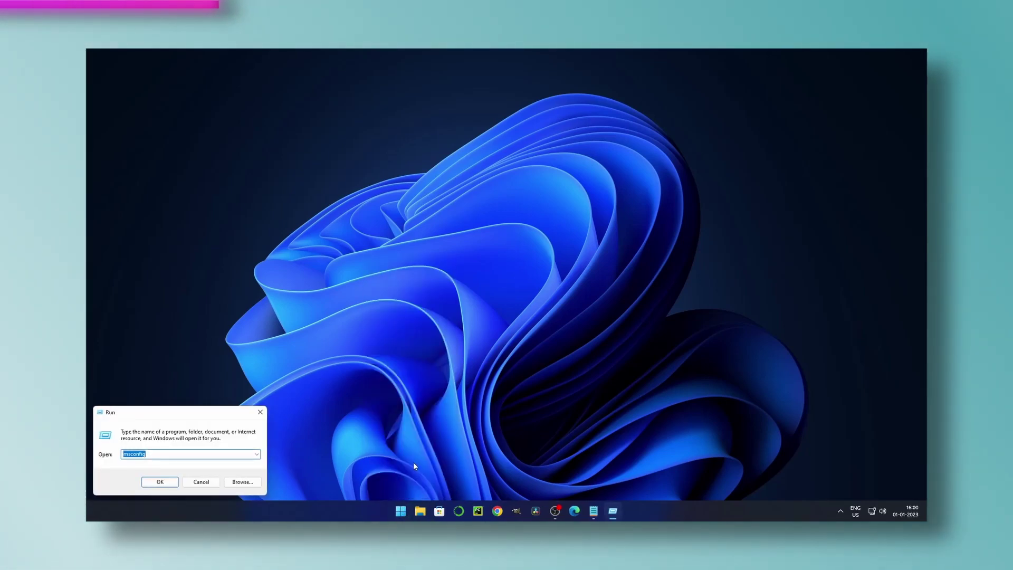
key(BackSpace)
text(mrt)
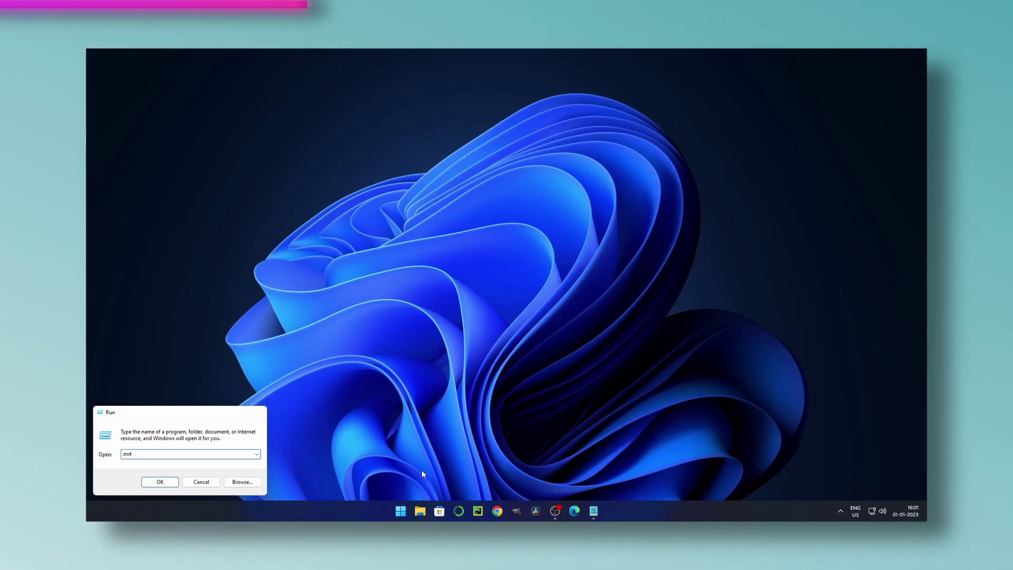
key(Return)
click(582, 359)
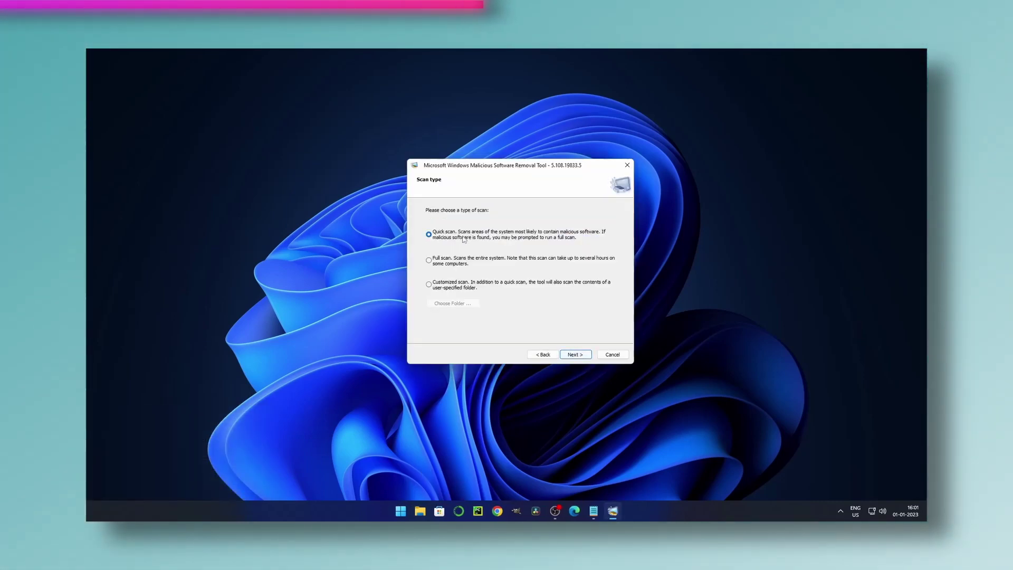
click(576, 357)
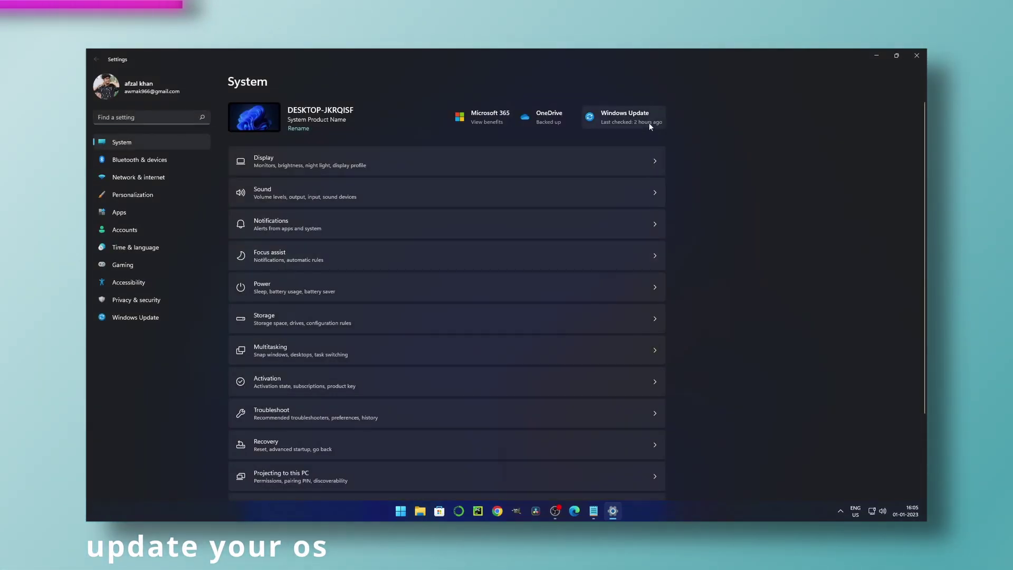
Check for updates on the Windows Update page, confirming the PC is up to date.
click(649, 123)
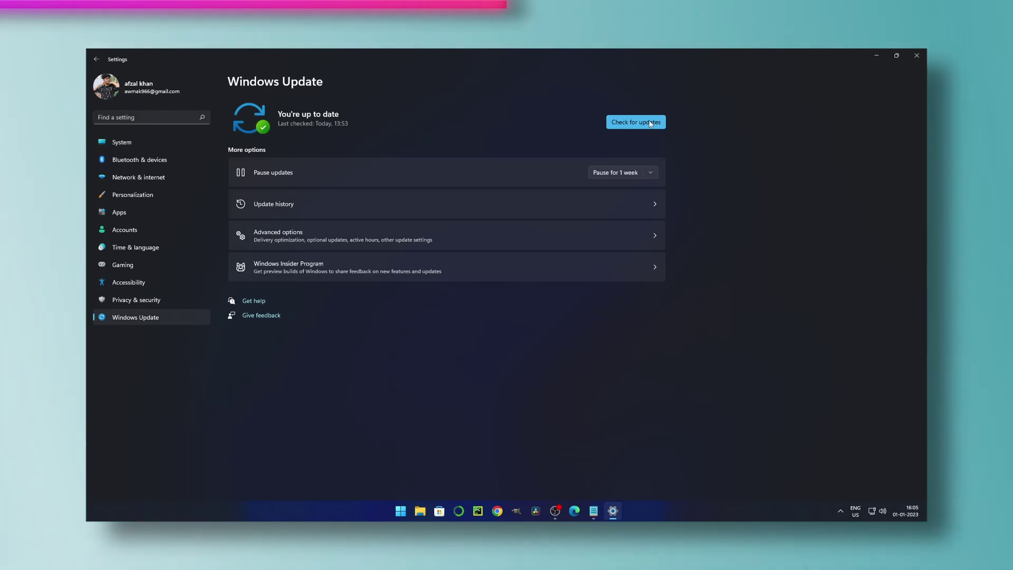
click(651, 124)
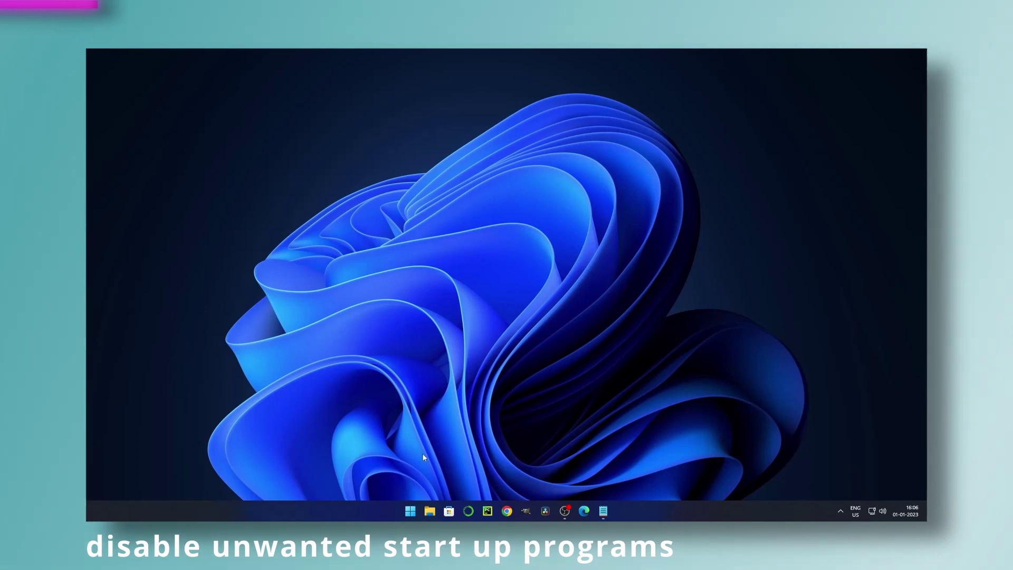
Open Task Manager and show its list of startup apps.
right_click(408, 511)
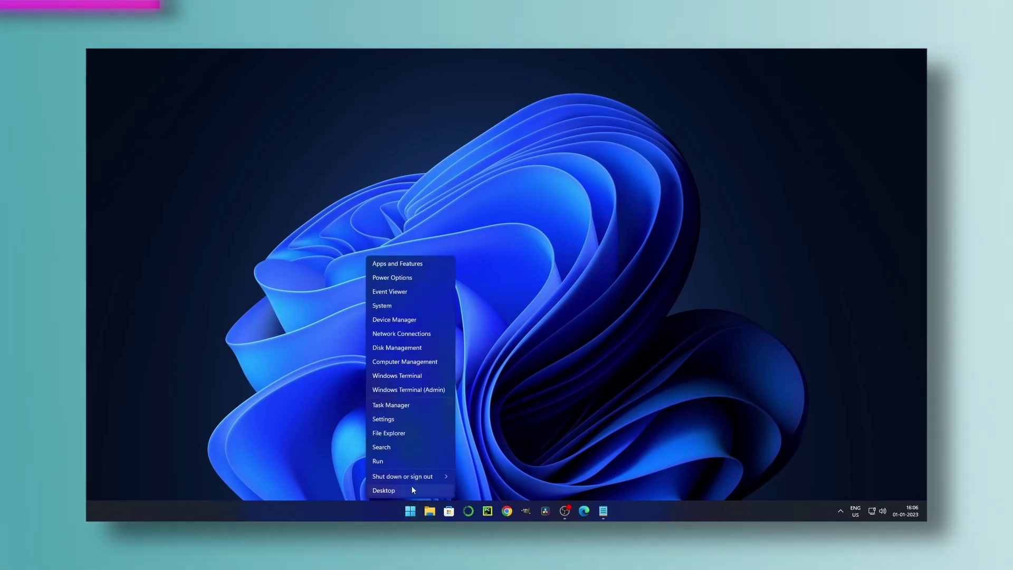
click(422, 411)
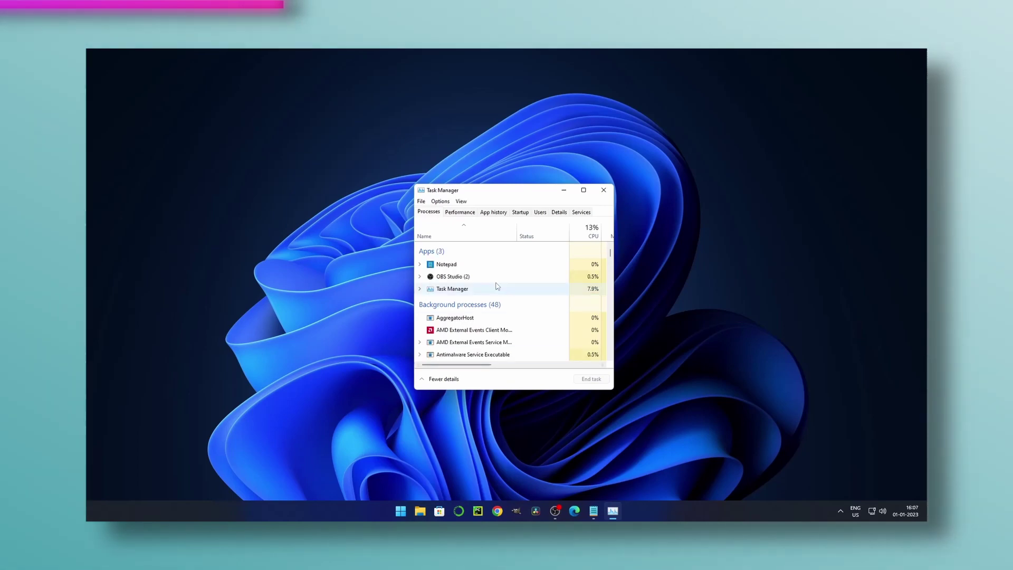
click(520, 212)
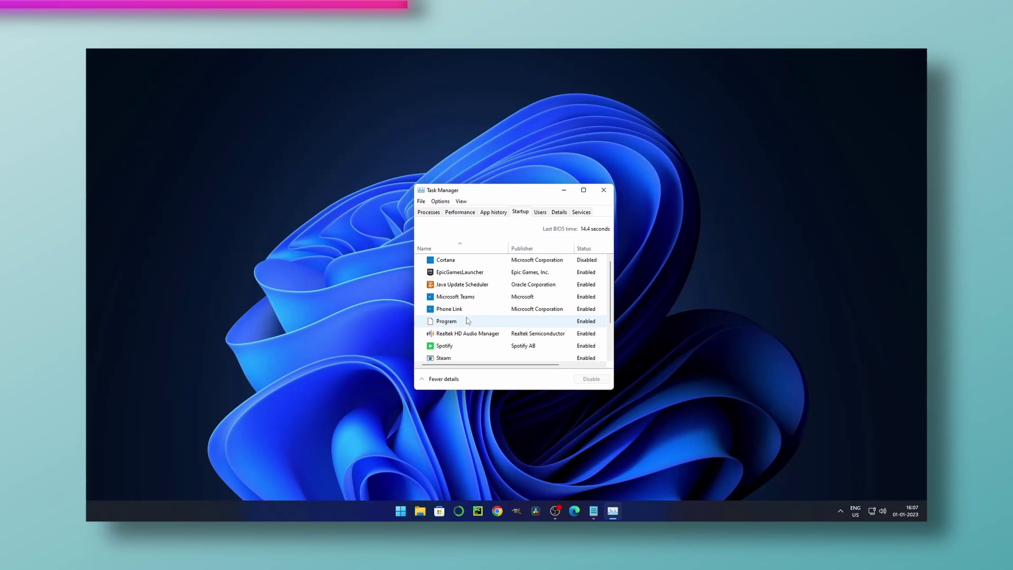
scroll(466, 320, down, 1)
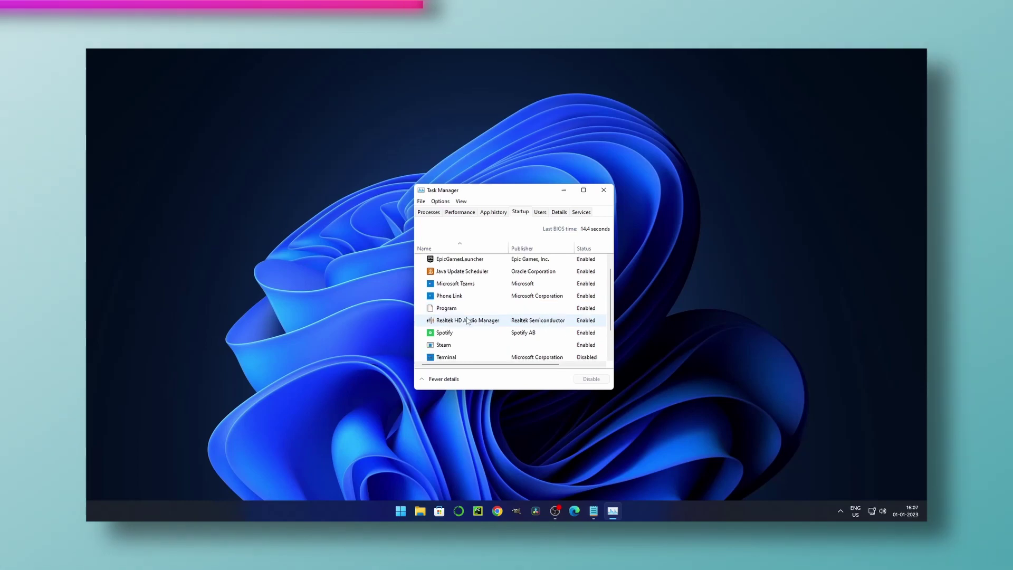
Disable Spotify, Steam and the GitHub Update app at startup, then close Task Manager.
right_click(449, 336)
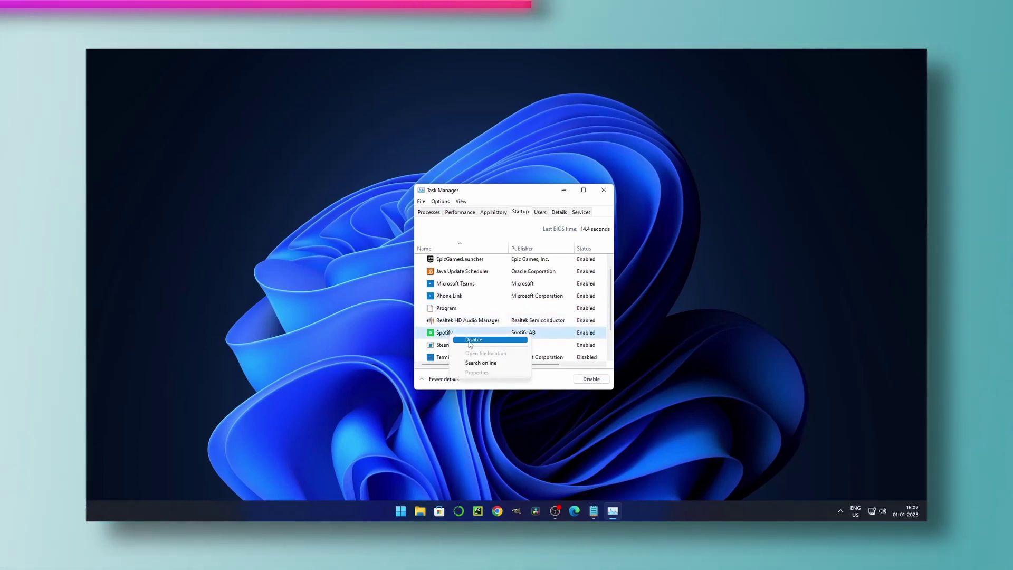
click(470, 341)
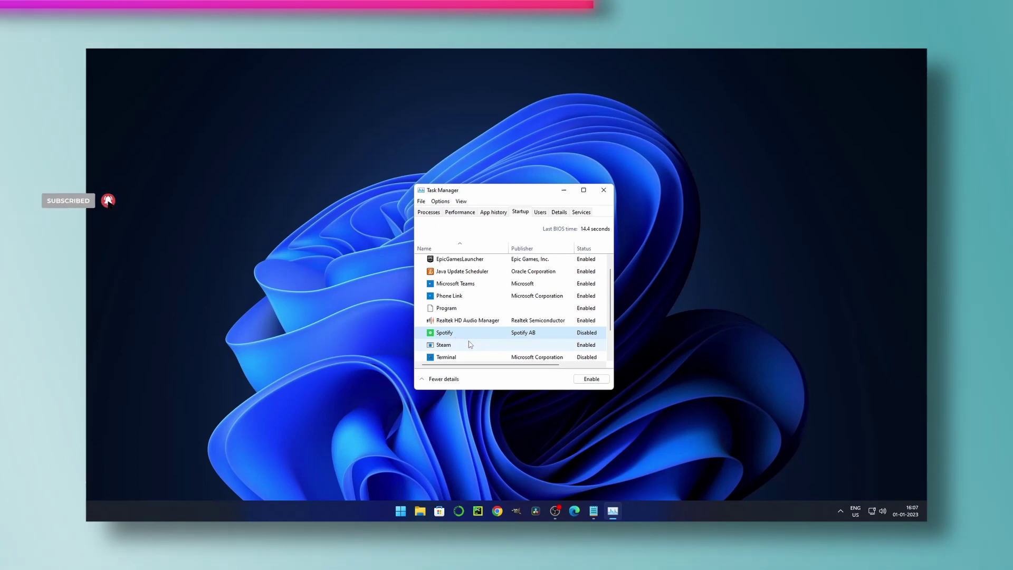
right_click(445, 349)
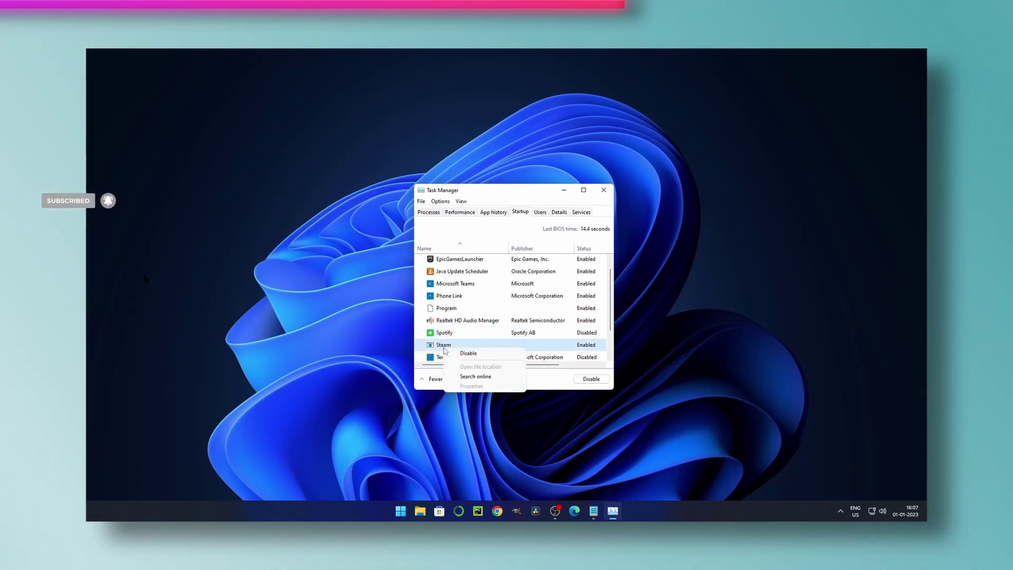
click(473, 353)
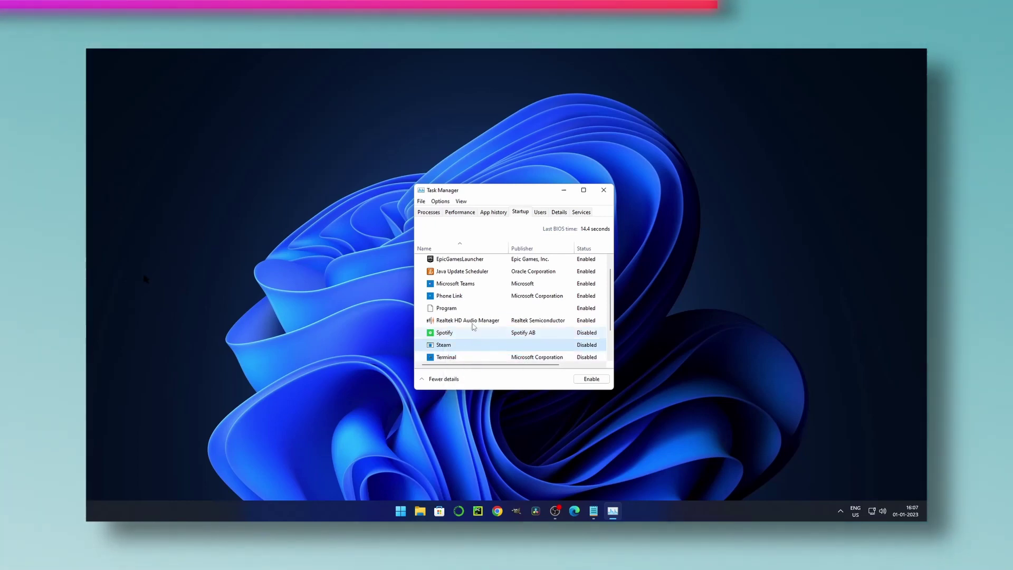
scroll(459, 348, down, 3)
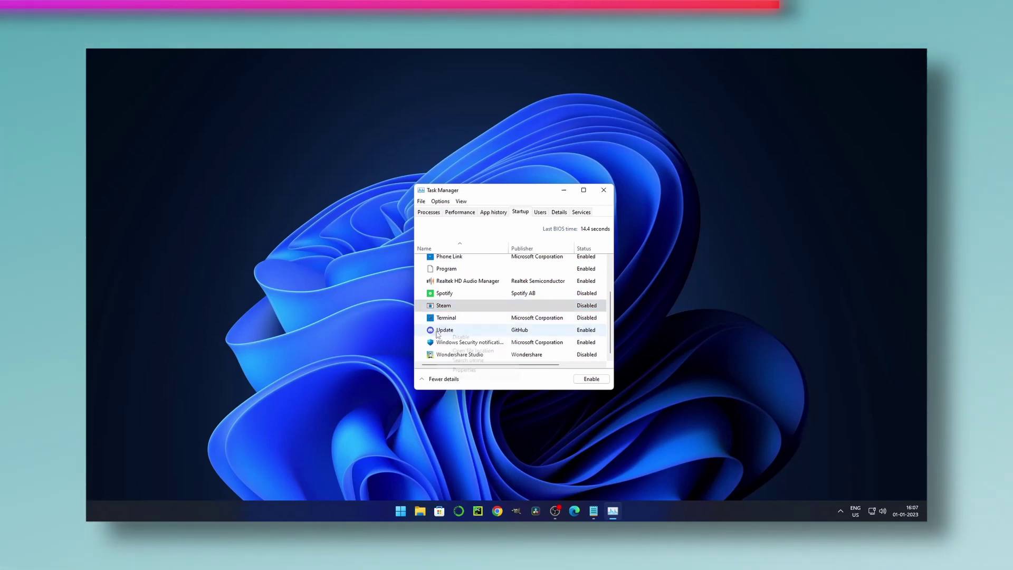
right_click(440, 332)
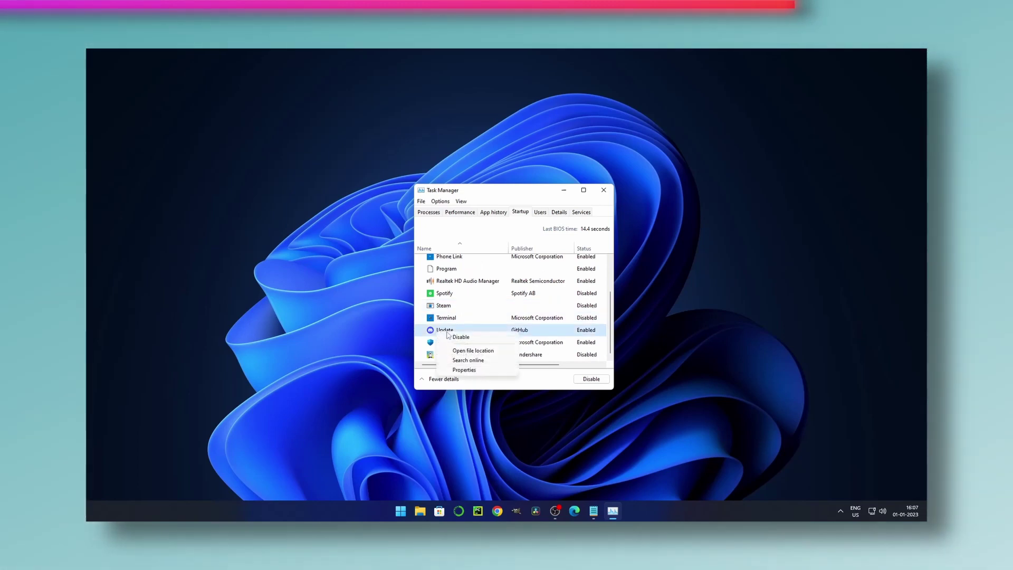
click(481, 338)
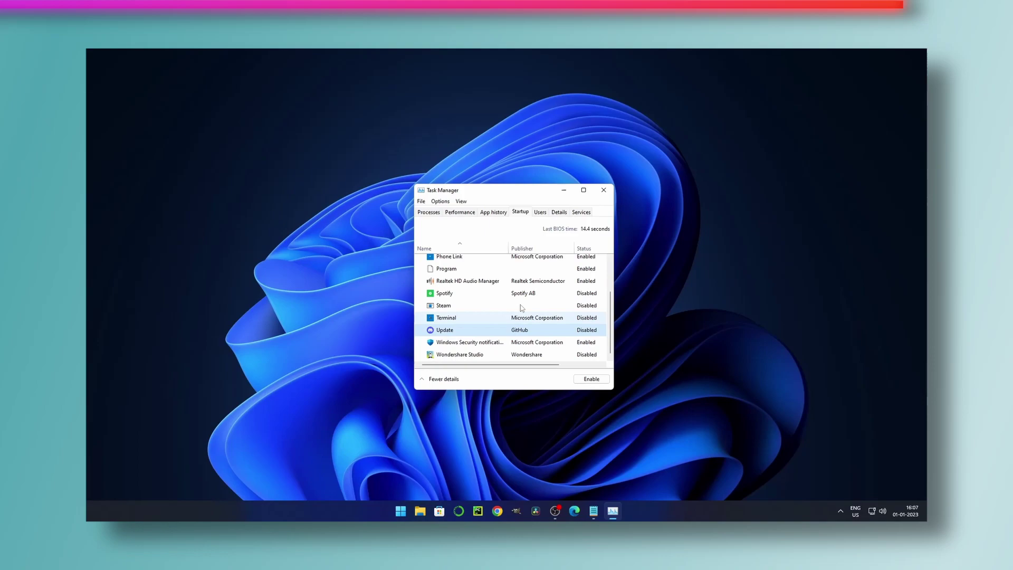
click(599, 195)
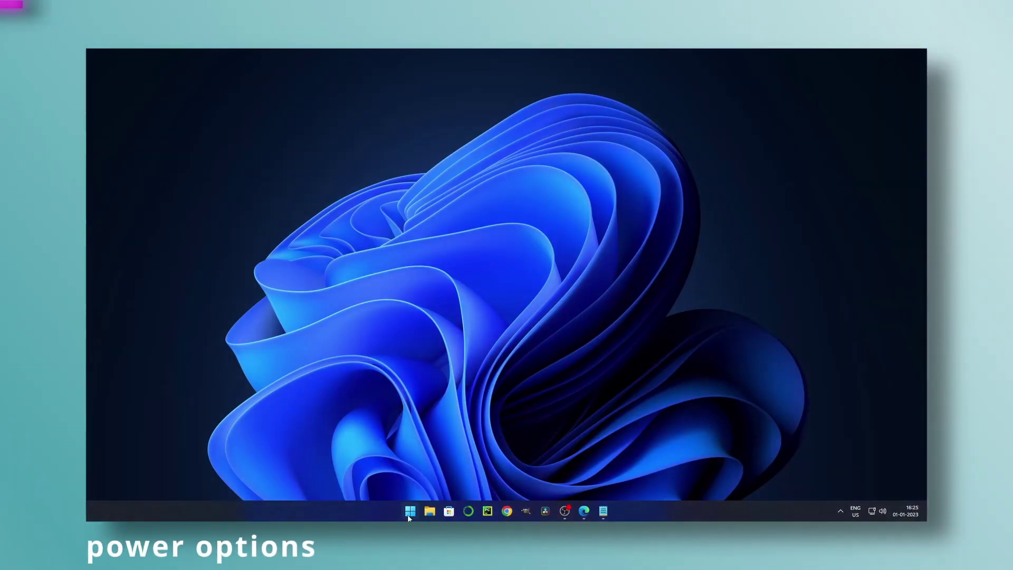
Search Start for 'power' and open the Edit power plan settings.
click(410, 511)
click(480, 201)
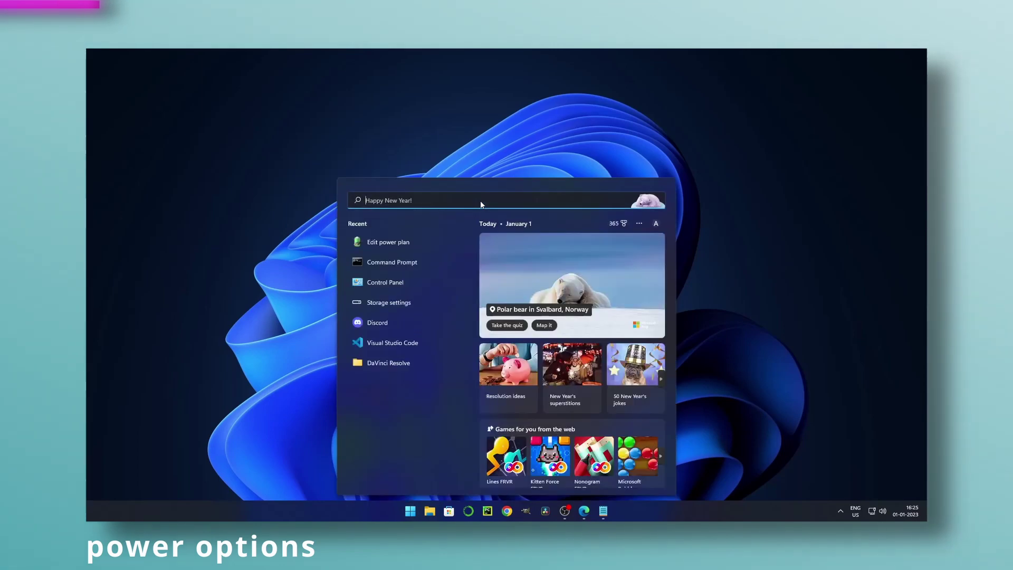
text(power)
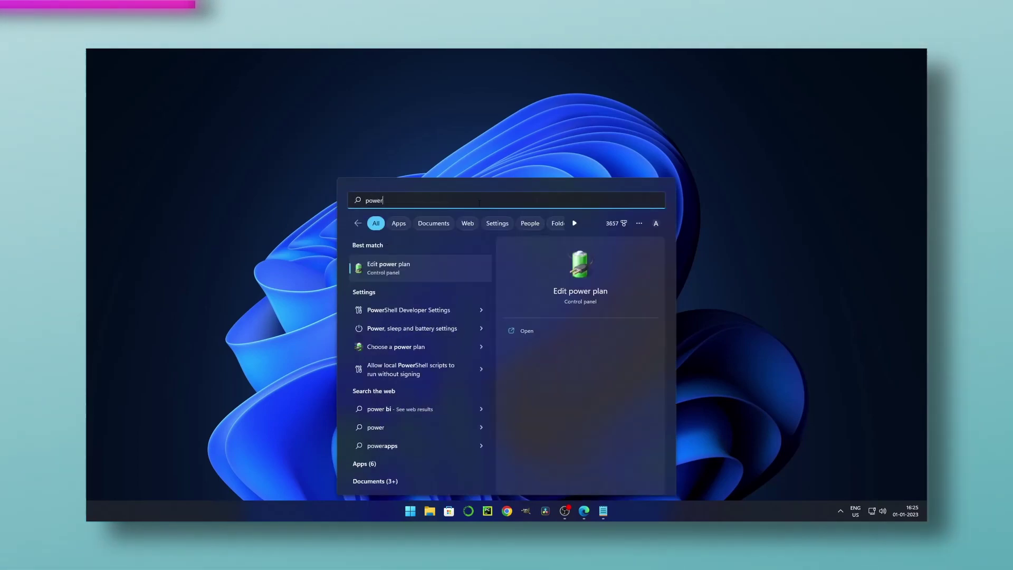
key(BackSpace)
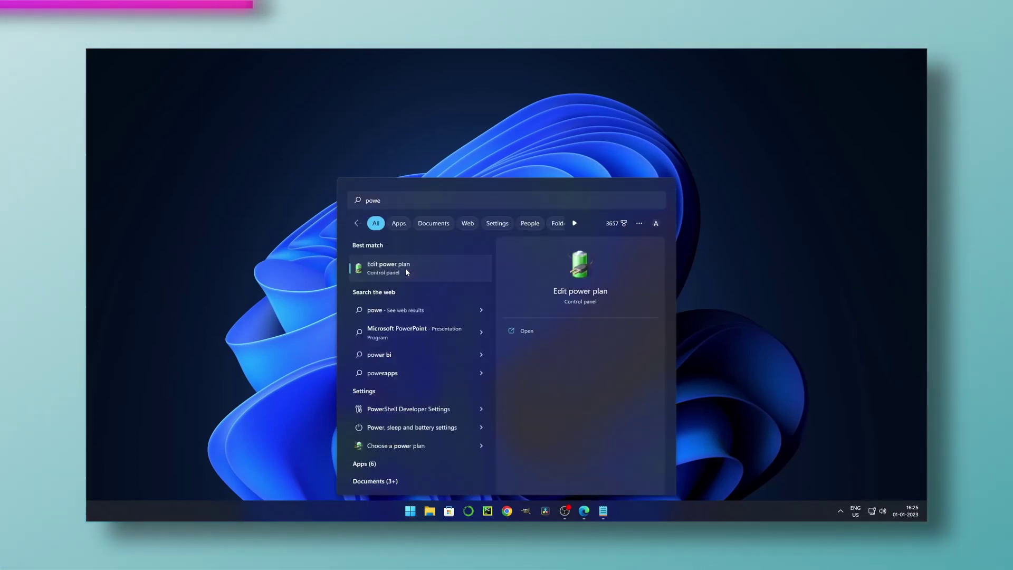
click(405, 268)
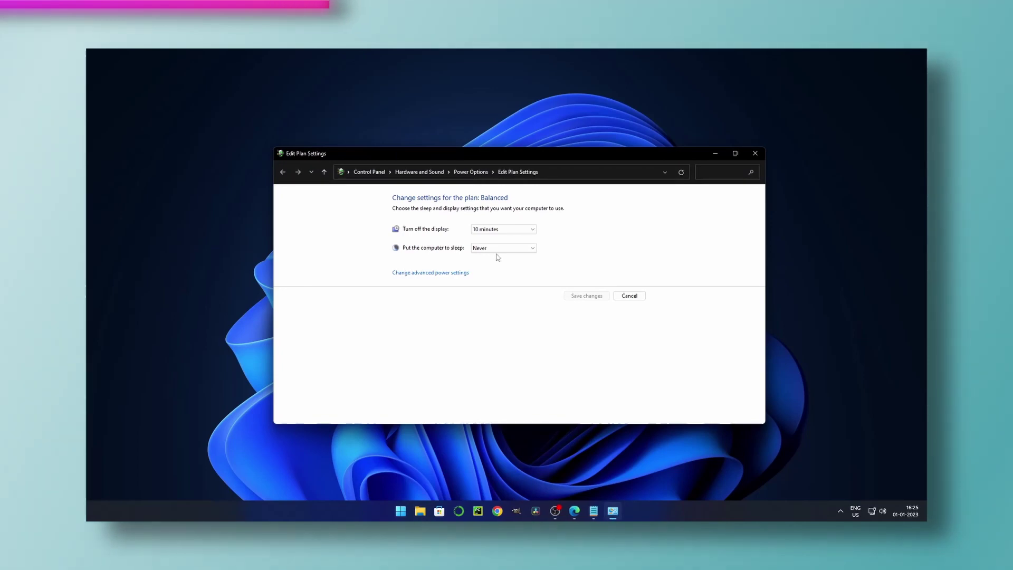
Select High performance in advanced power settings, apply it, and close the plan window.
click(463, 273)
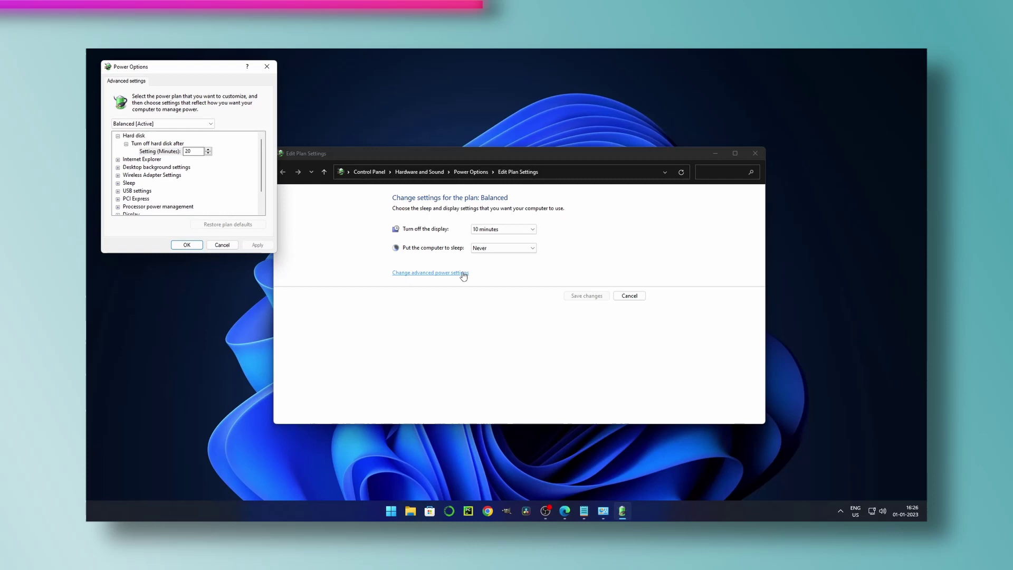
click(199, 124)
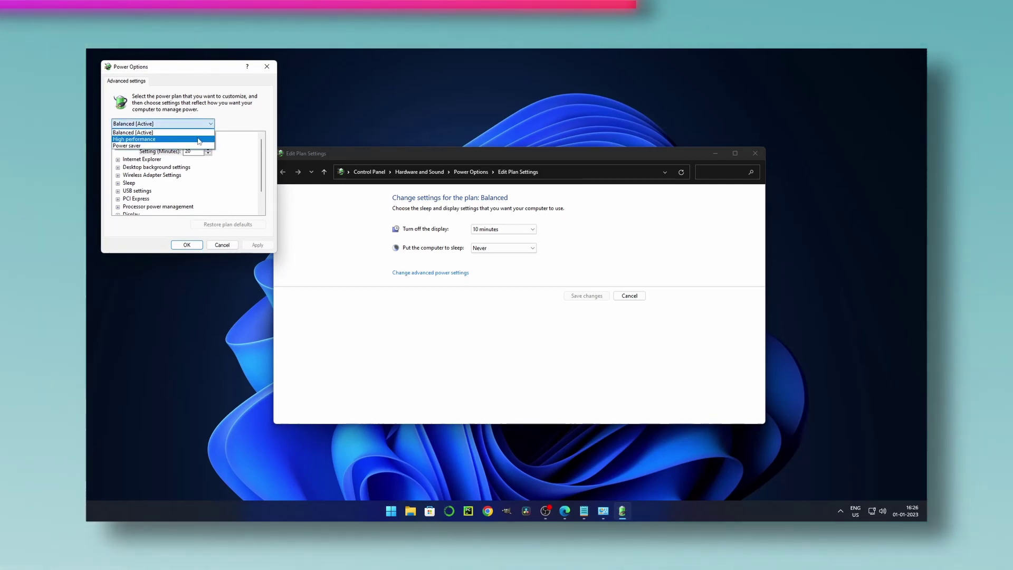
click(199, 139)
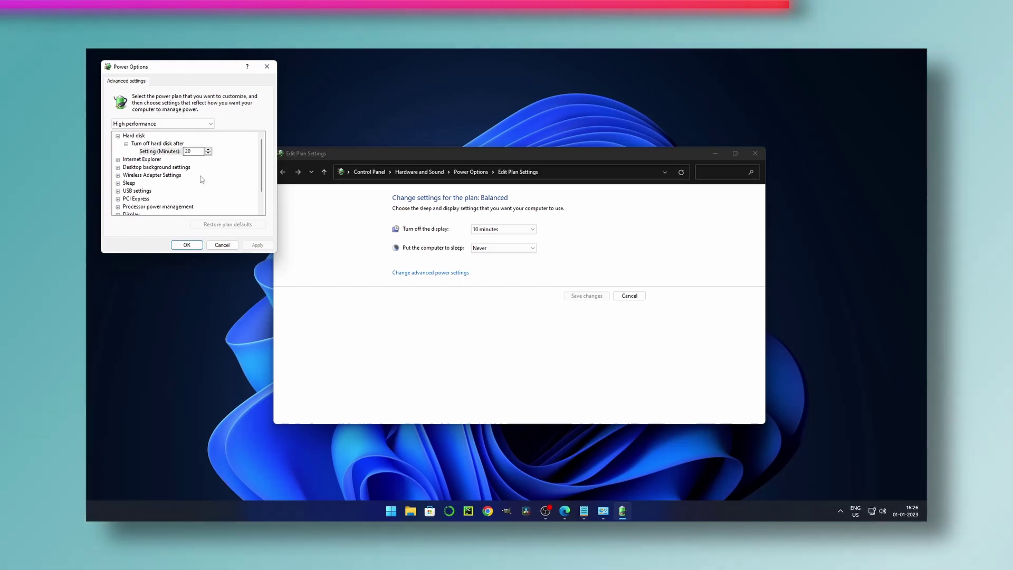
click(197, 246)
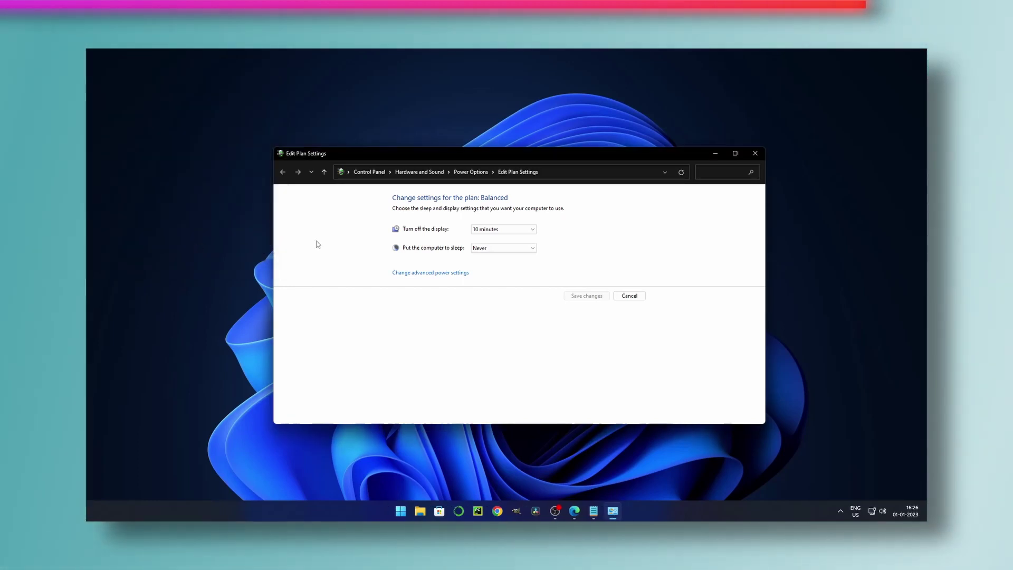
click(755, 153)
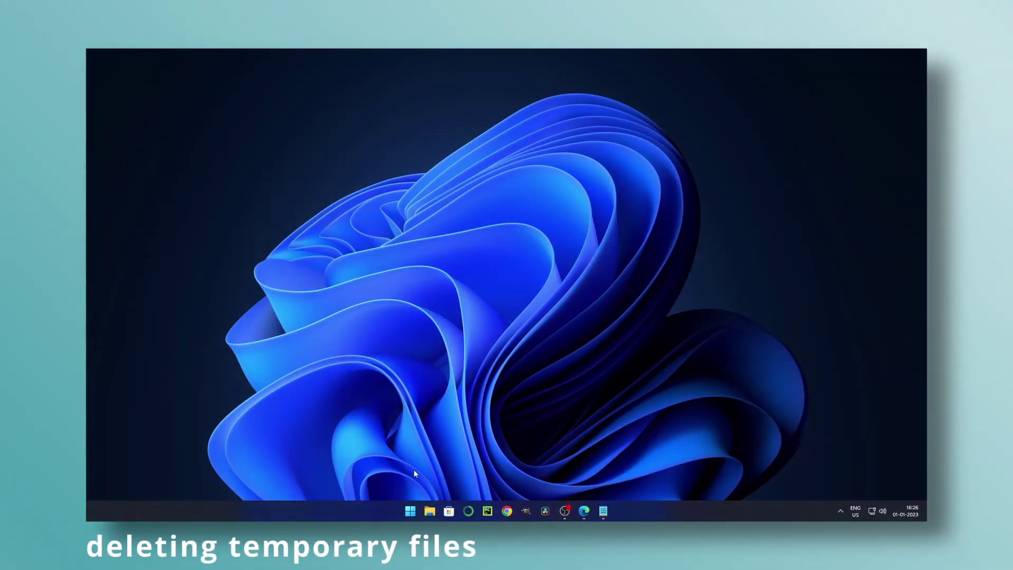
Open C:\Windows\Temp via Run 'temp', select all 19 items and permanently delete them.
right_click(410, 510)
click(409, 460)
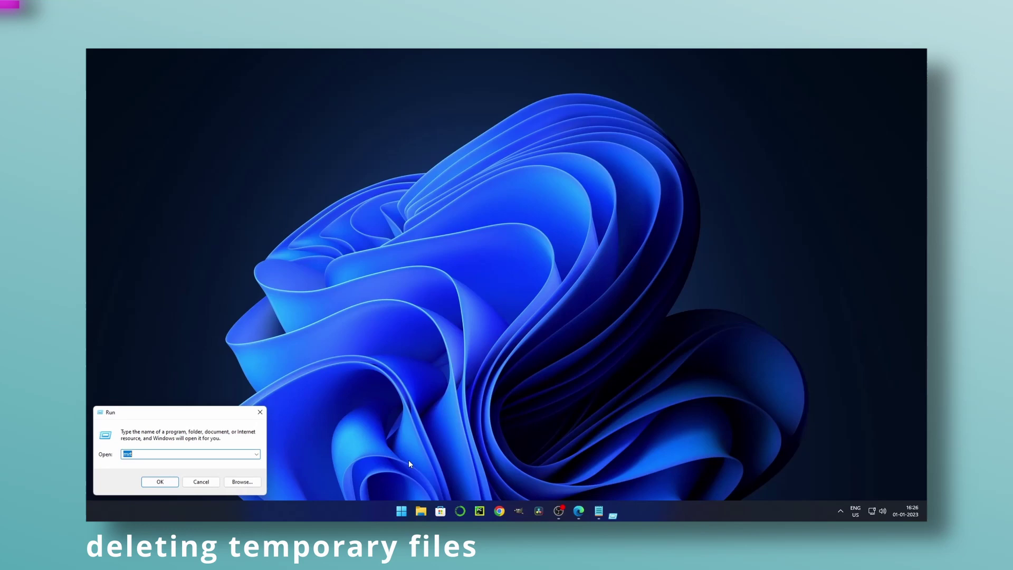
text(temp)
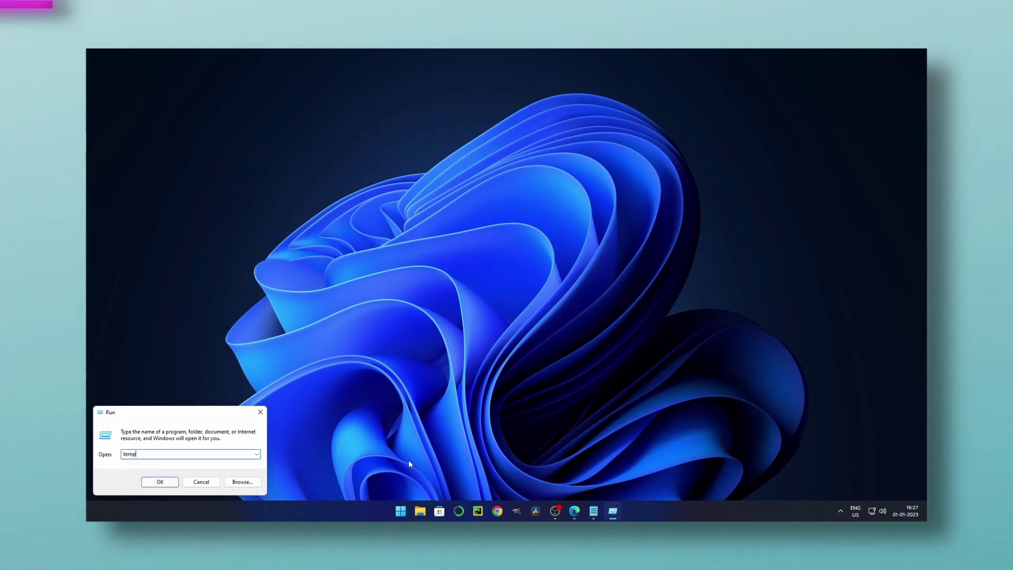
key(Return)
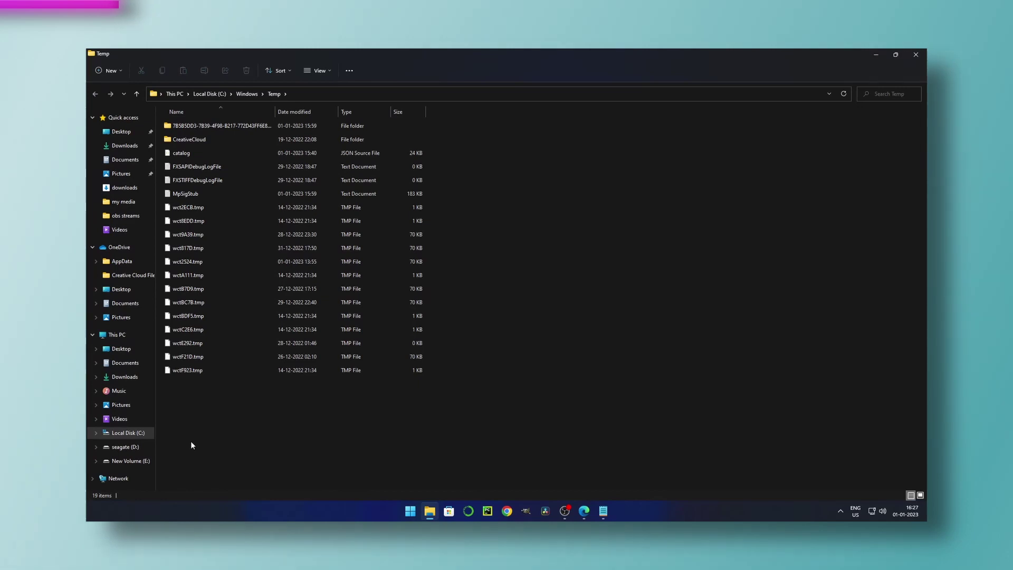
drag(191, 441, 218, 141)
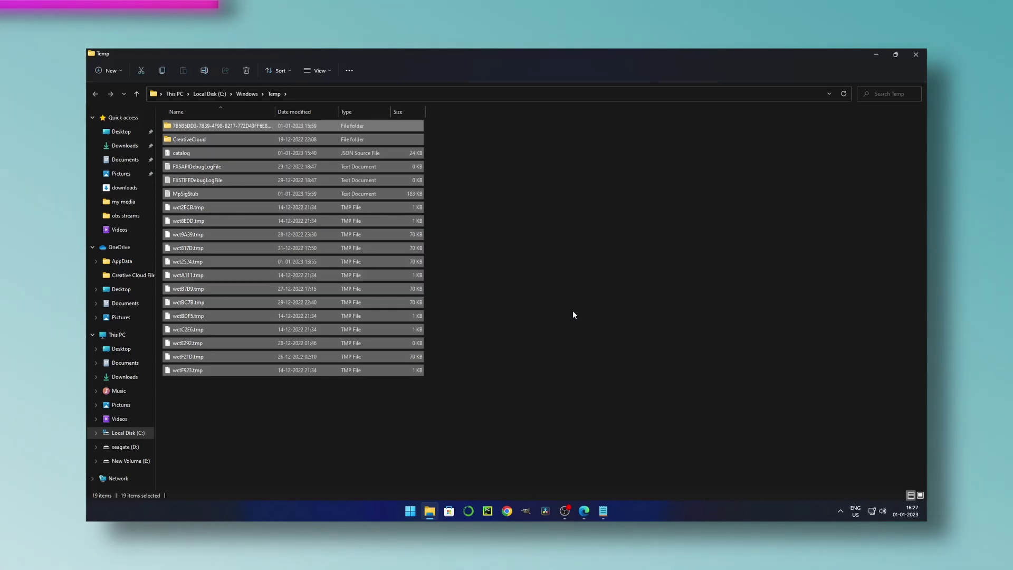
key(shift+Delete)
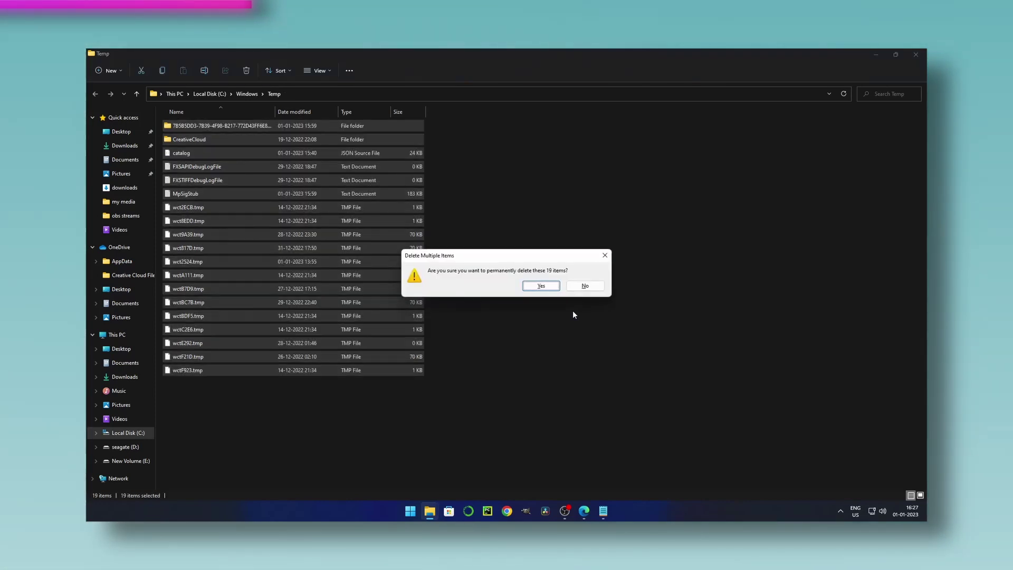
Confirm the Windows Temp deletion and open the user's %temp% folder.
click(542, 286)
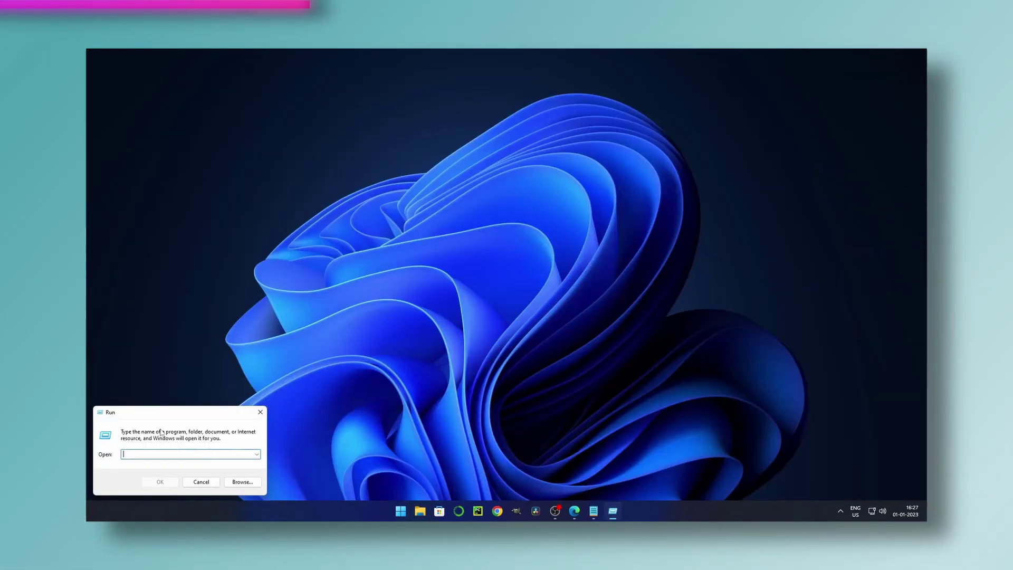
text(%)
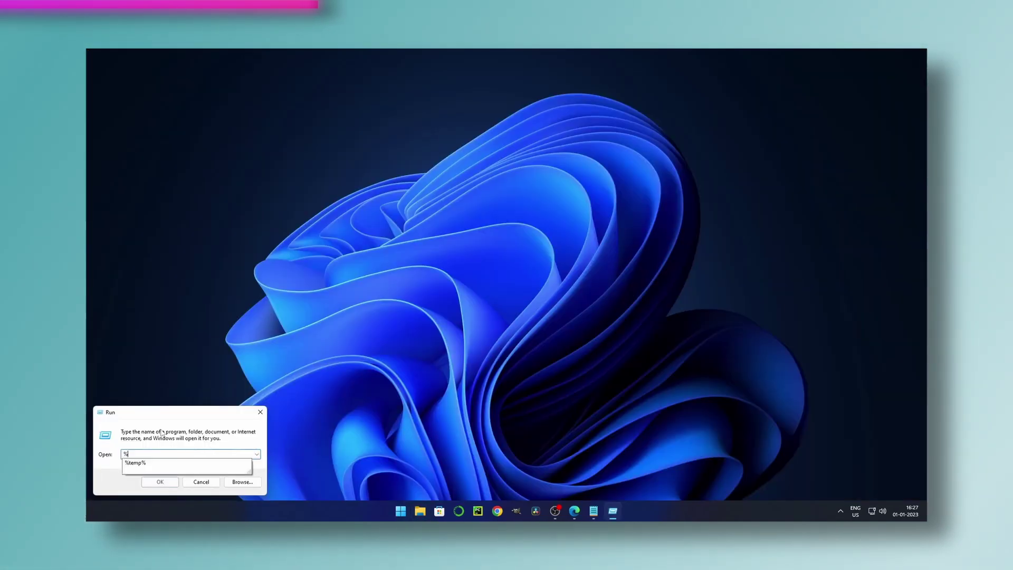
text(temp%)
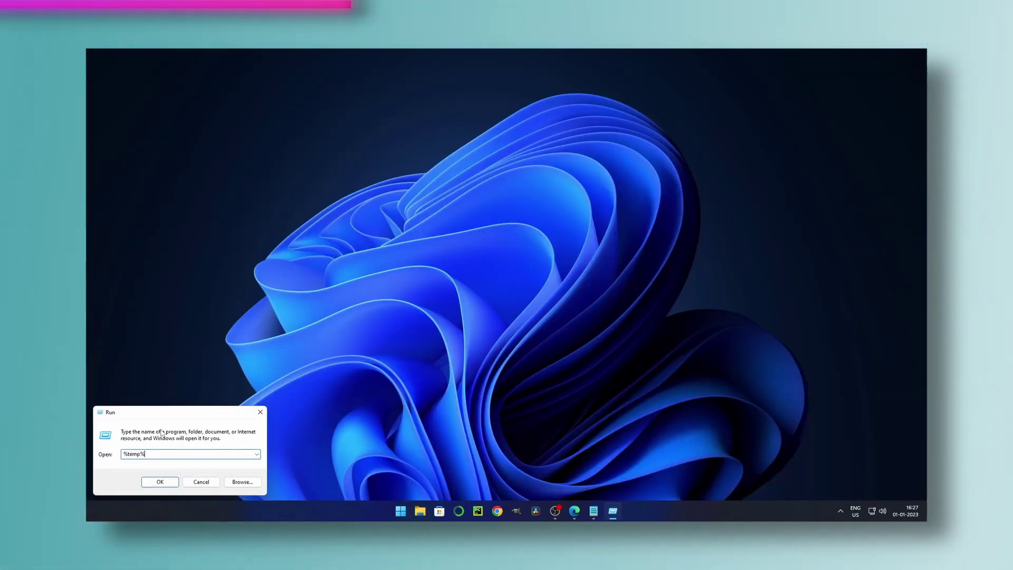
click(161, 482)
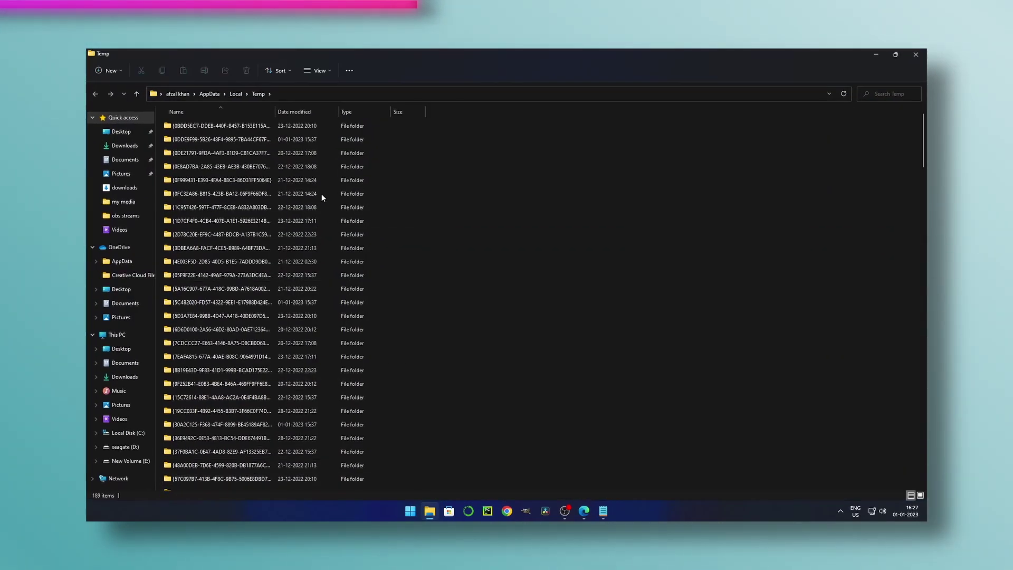
Permanently delete all 189 items there, skipping in-use files so 17 remain.
key(ctrl+a)
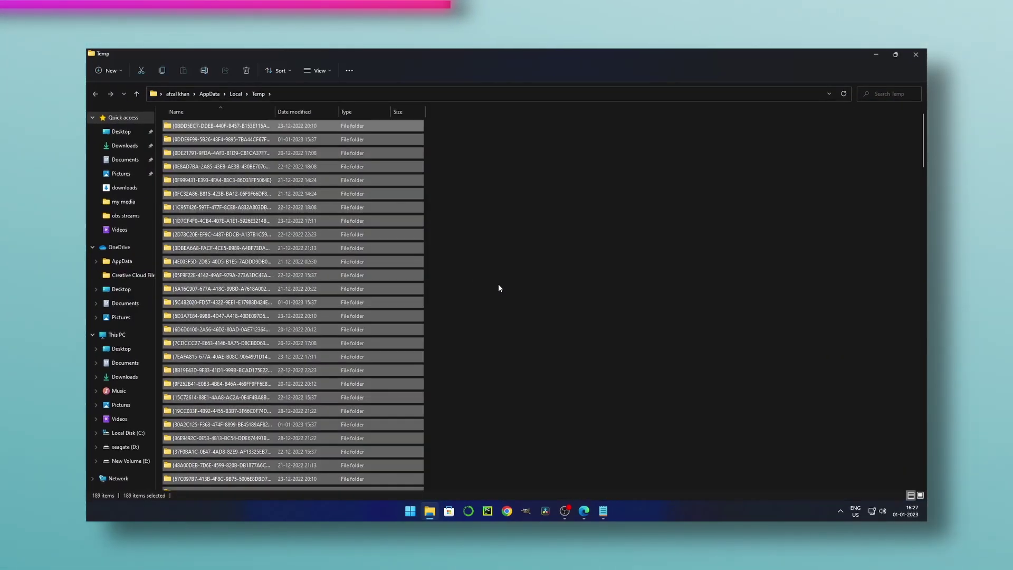
key(shift+Delete)
key(Return)
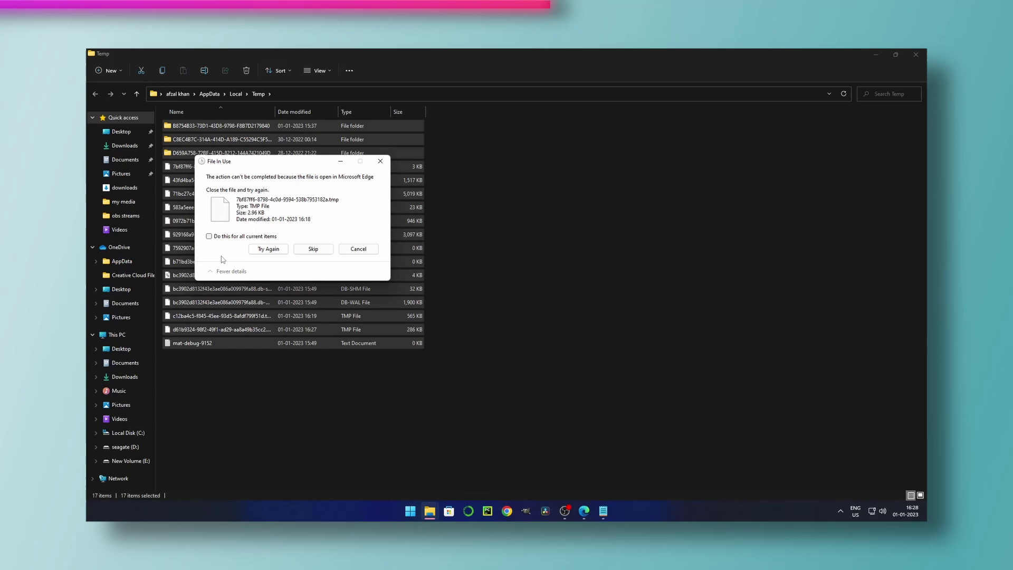
click(311, 250)
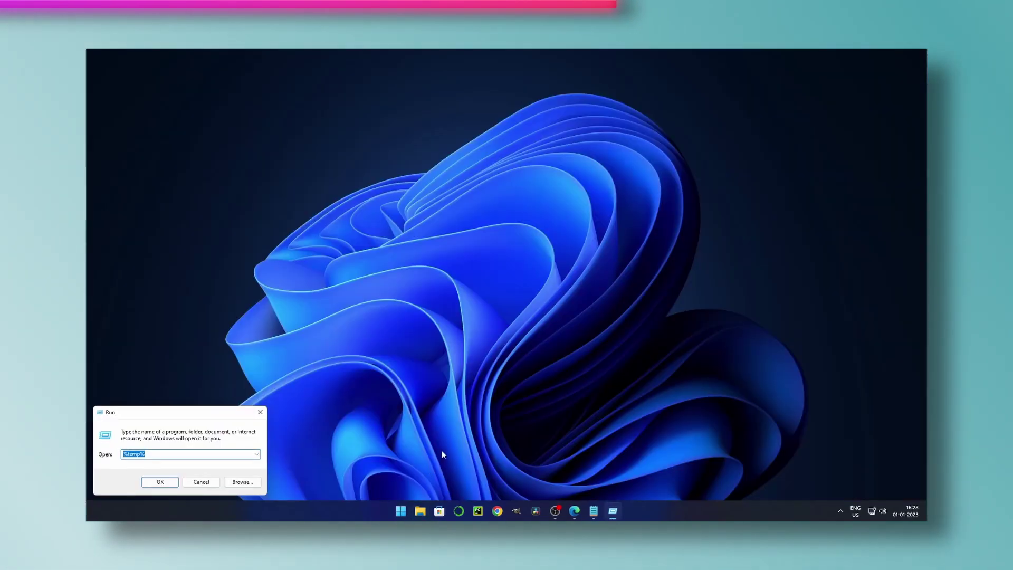
Open C:\Windows\Prefetch from the Run box, granting access to the folder.
text(pre)
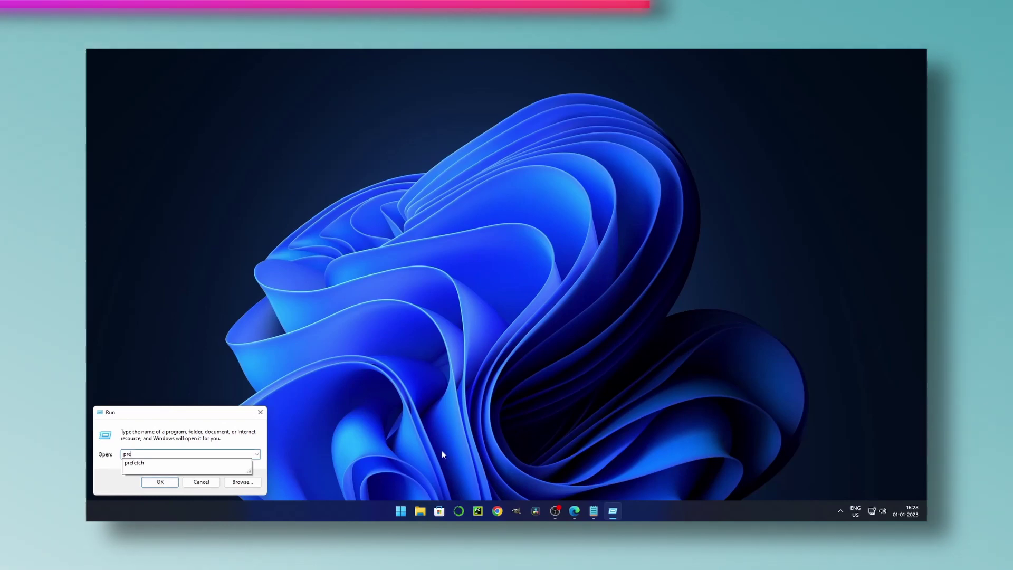
text(fatch)
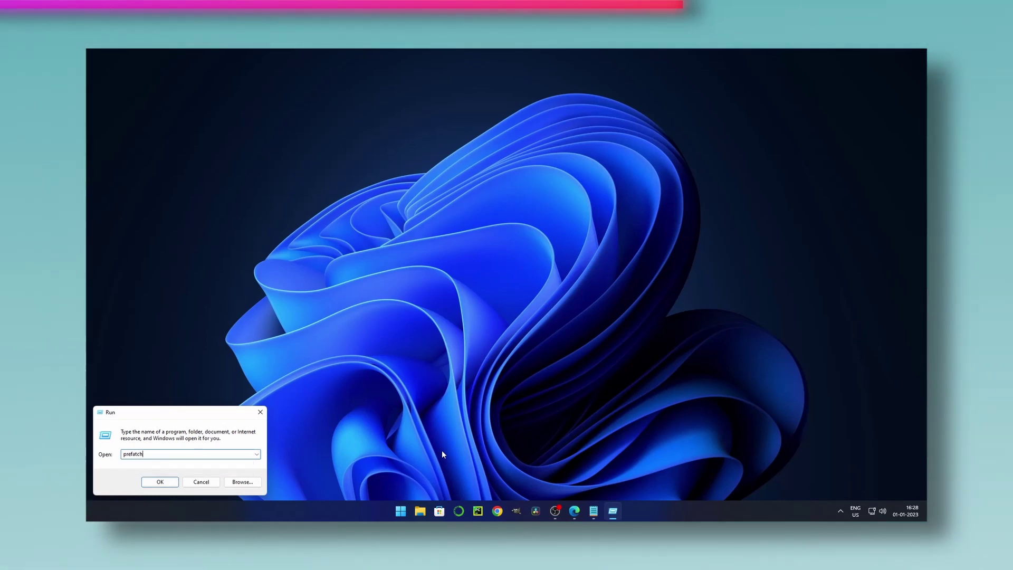
key(BackSpace)
key(BackSpace)
key(BackSpace)
key(BackSpace)
text(et)
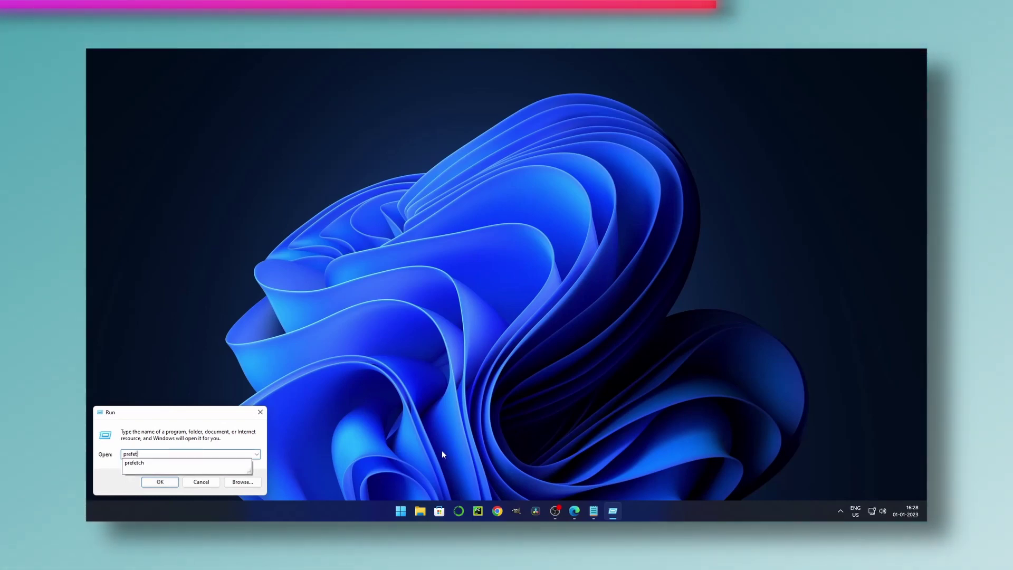
text(ch)
click(173, 485)
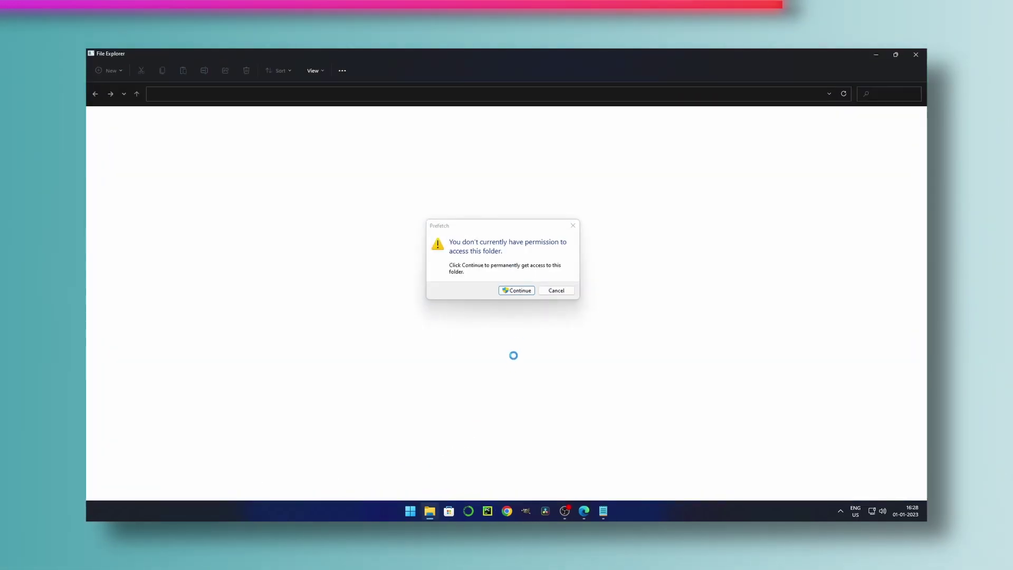
click(517, 291)
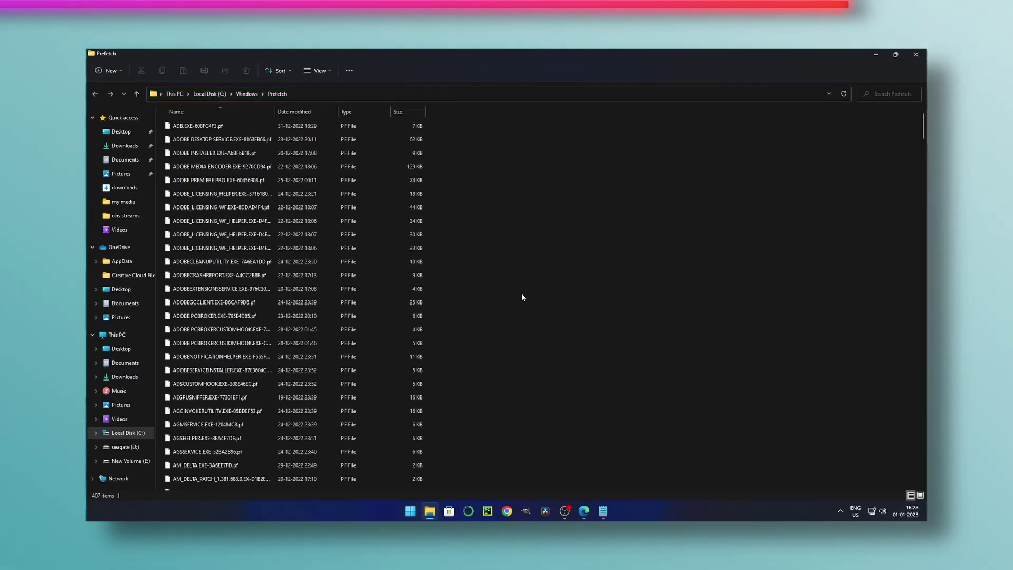
Select all 407 Prefetch files and permanently delete them.
key(ctrl+a)
scroll(521, 293, down, 9)
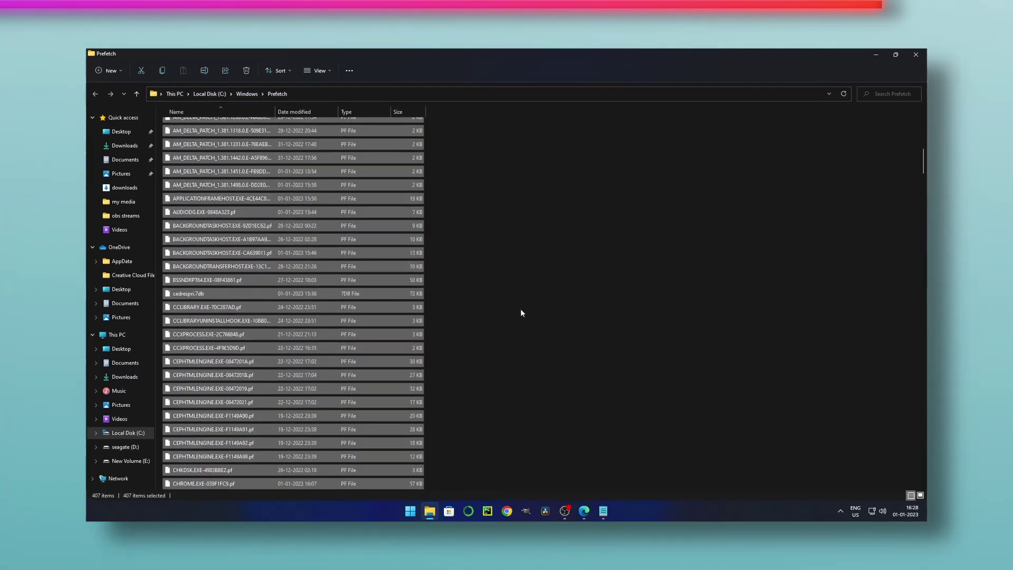
scroll(520, 317, down, 20)
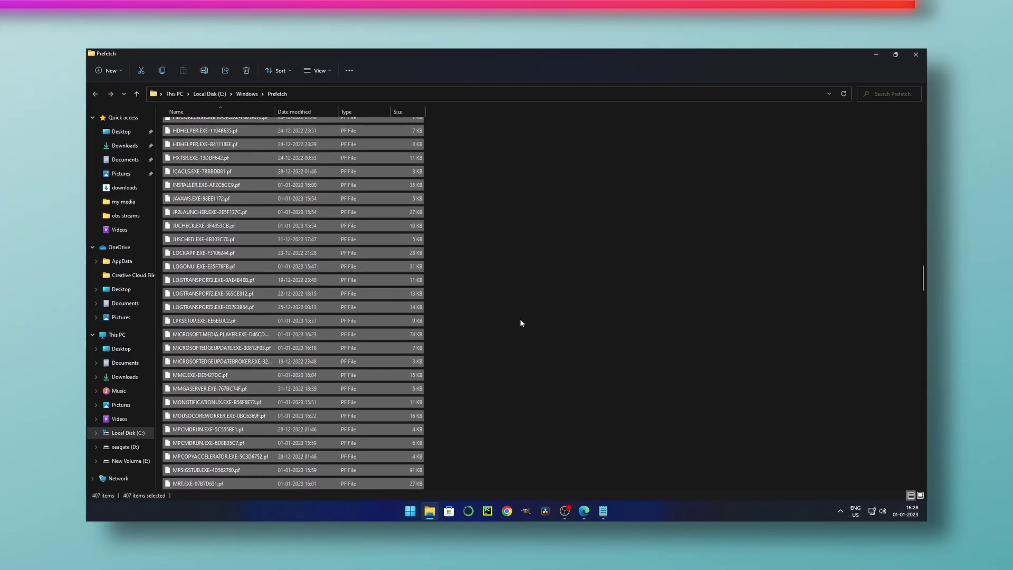
scroll(520, 319, down, 12)
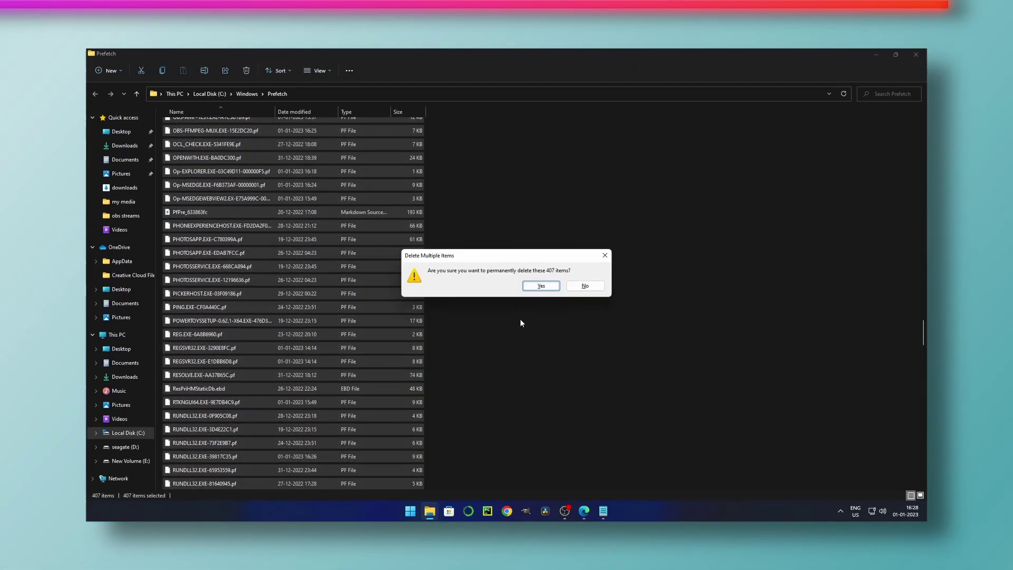
key(Return)
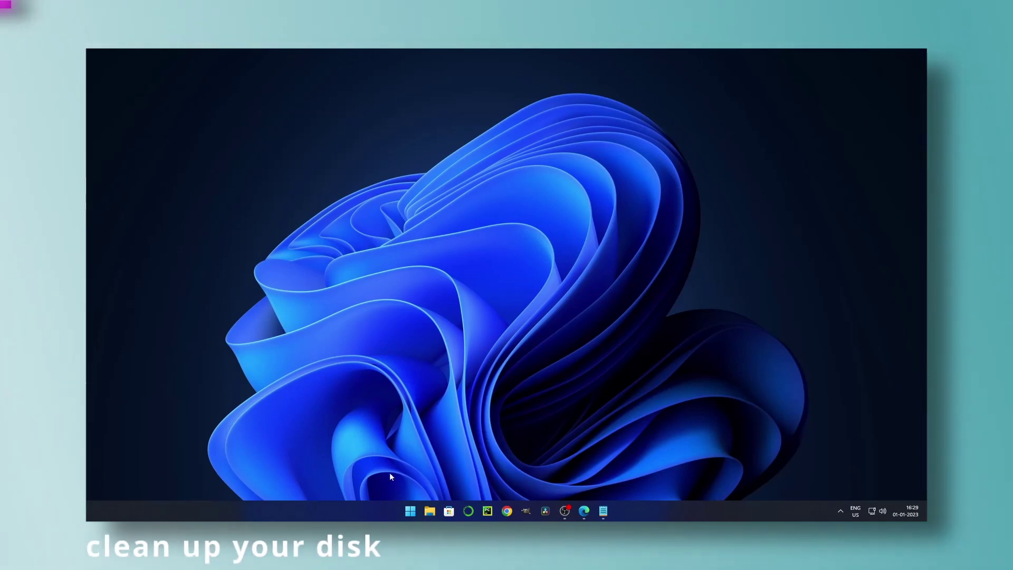
Open Disk Management and move its window to the screen centre.
right_click(410, 510)
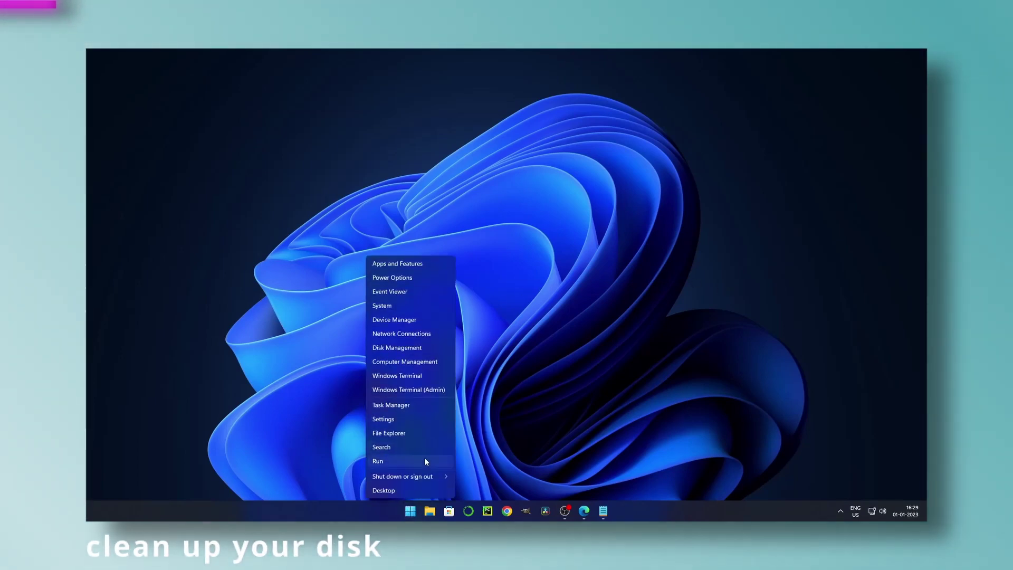
click(413, 347)
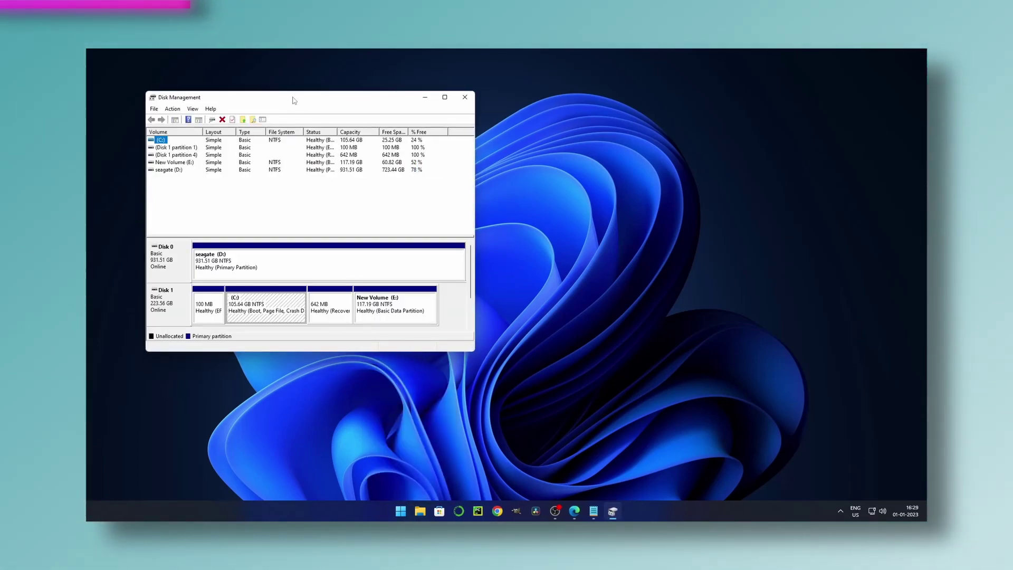
drag(294, 100, 503, 158)
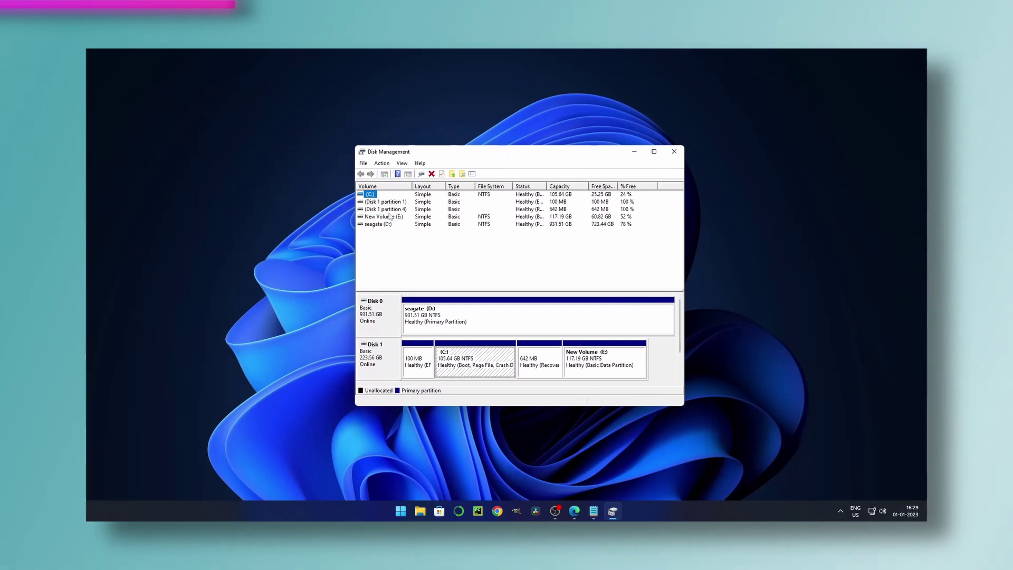
Open Local Disk (C:) Properties, showing 80.3 GB used and 25.2 GB free.
click(375, 224)
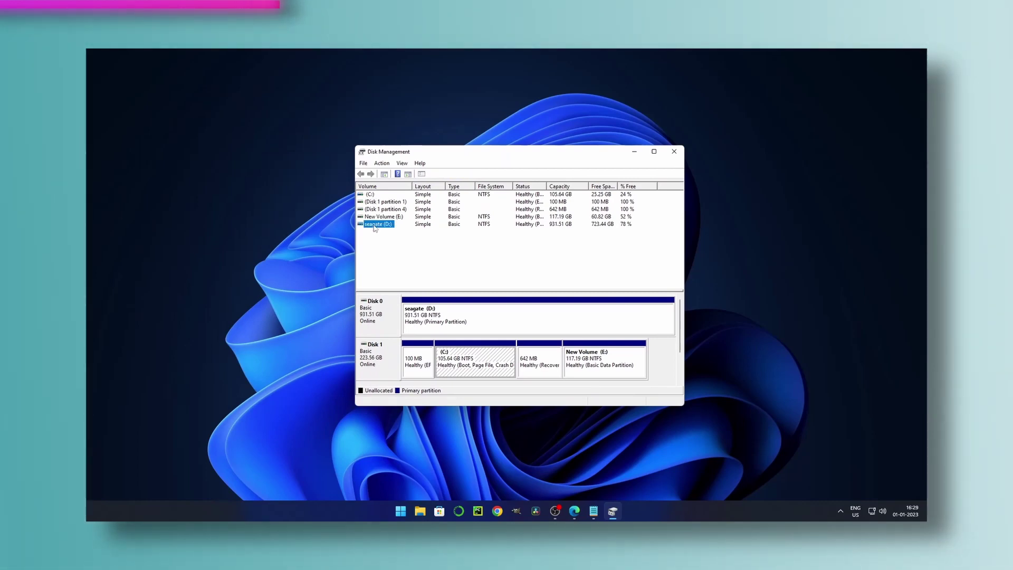
click(376, 216)
click(378, 209)
click(378, 202)
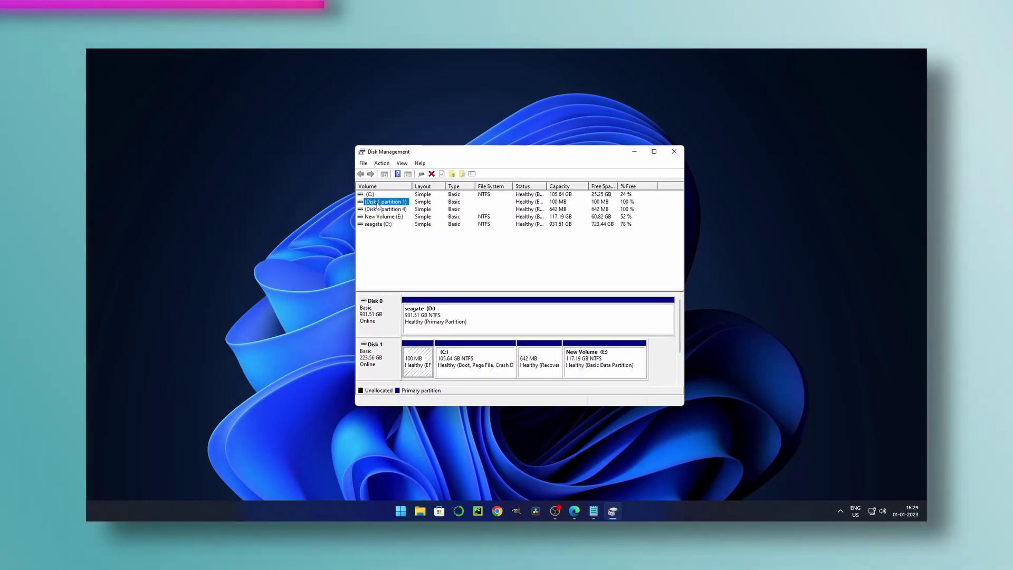
click(373, 195)
right_click(373, 195)
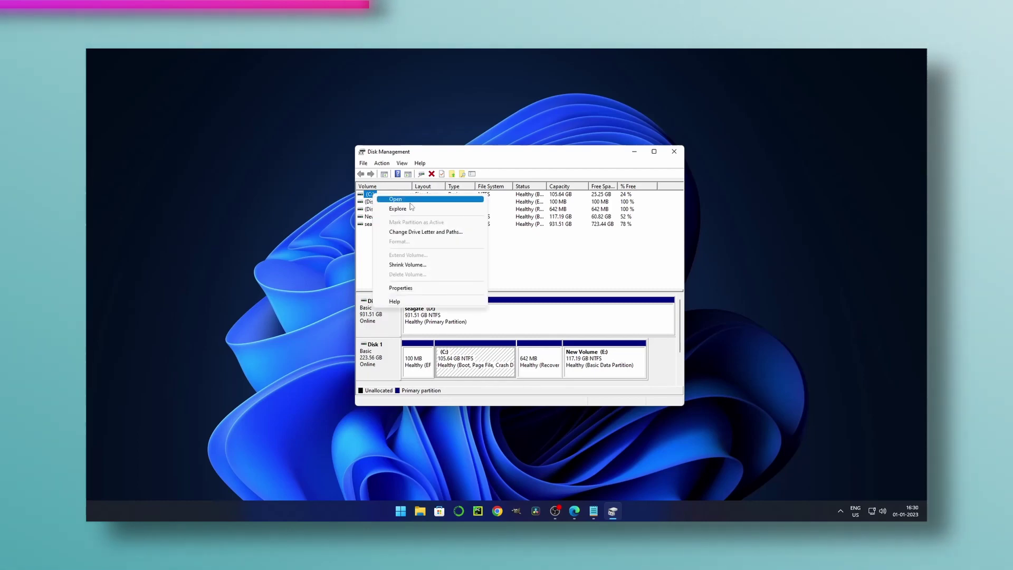
click(422, 288)
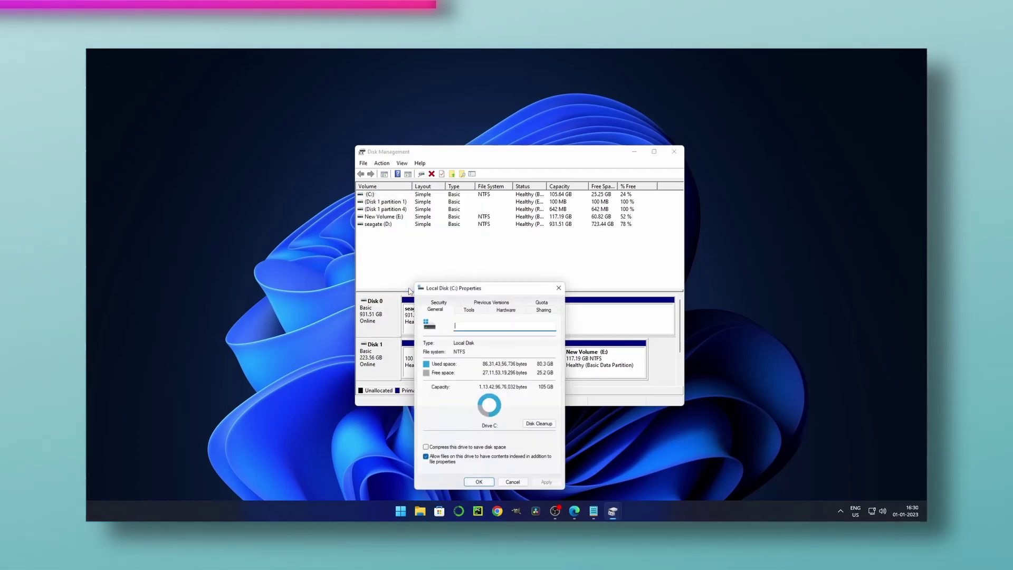
drag(498, 283, 505, 185)
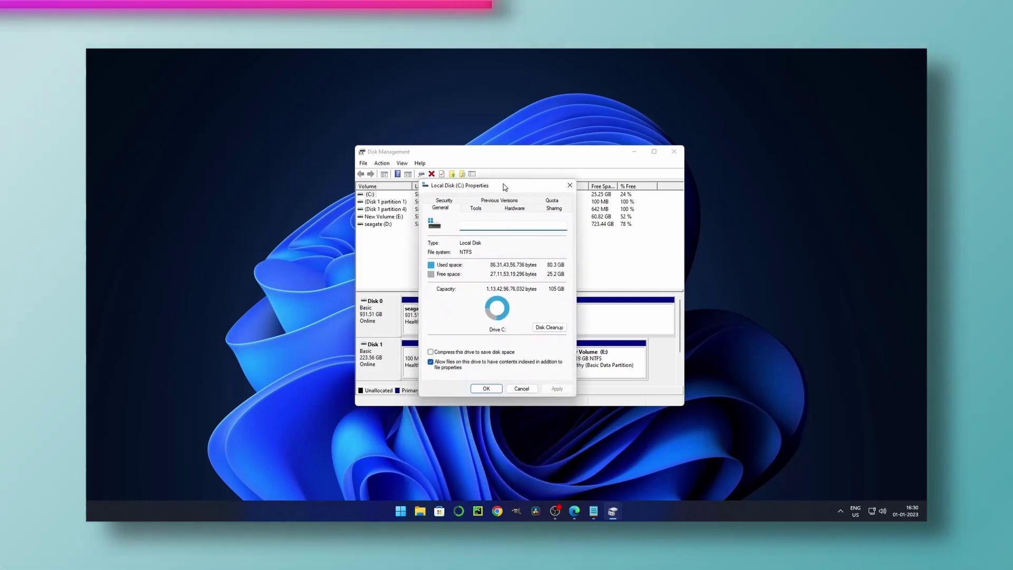
Run Disk Cleanup on drive C: and include Delivery Optimization Files in the selection.
click(552, 328)
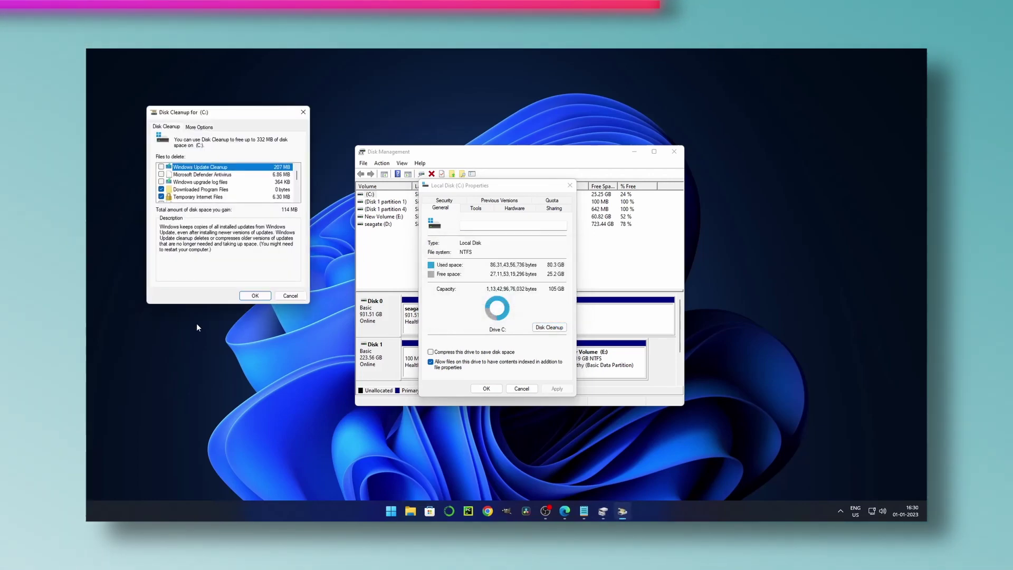
drag(192, 118, 463, 164)
scroll(463, 232, down, 2)
scroll(464, 233, down, 1)
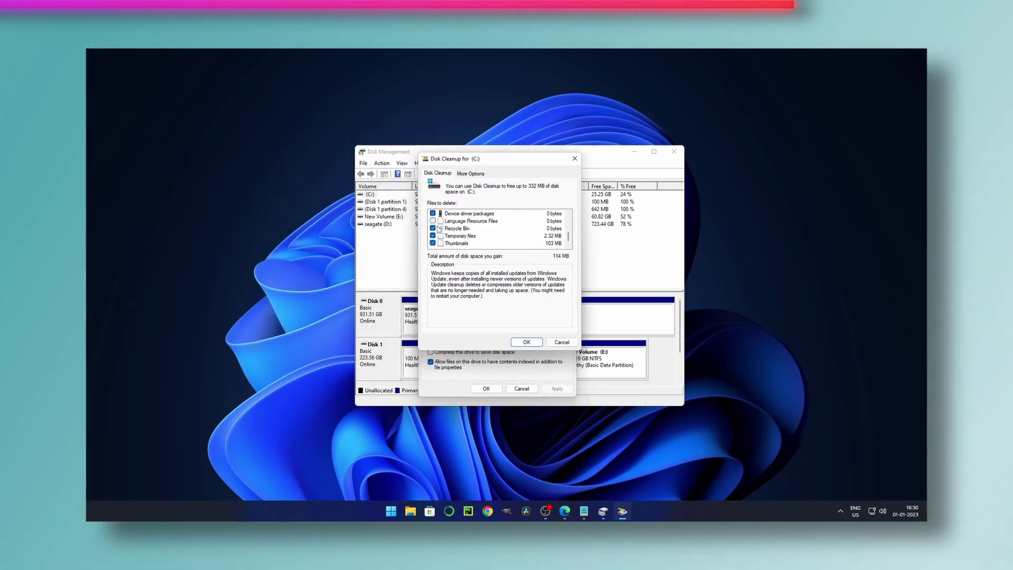
scroll(472, 229, up, 1)
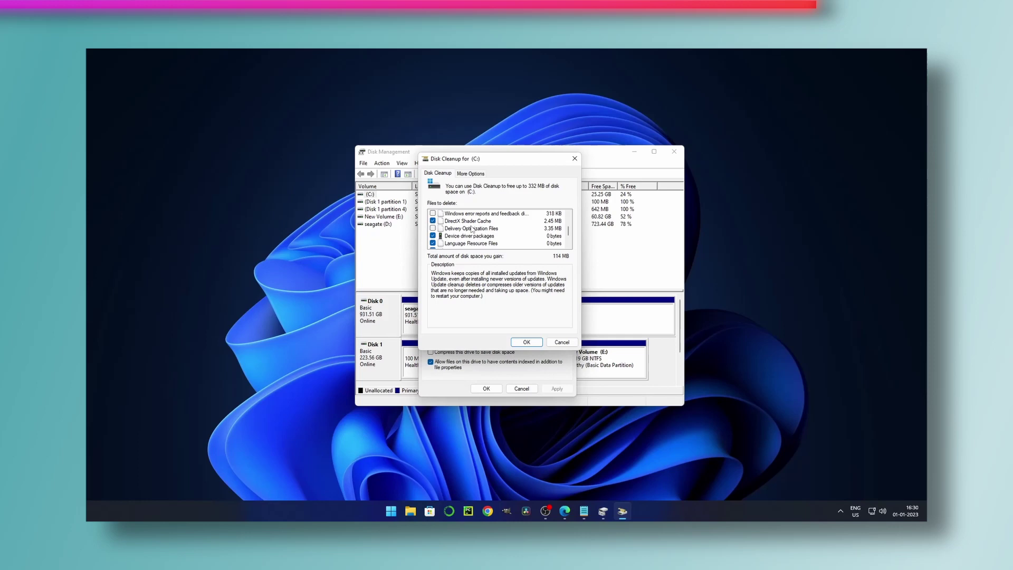
click(432, 229)
Permanently delete the checked file categories from drive C:.
scroll(464, 232, up, 3)
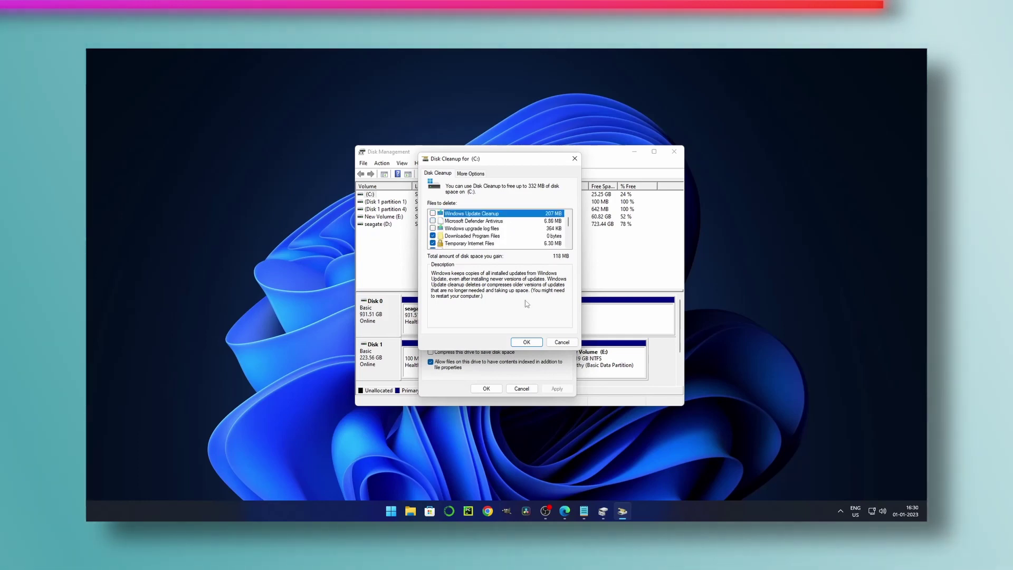
click(526, 343)
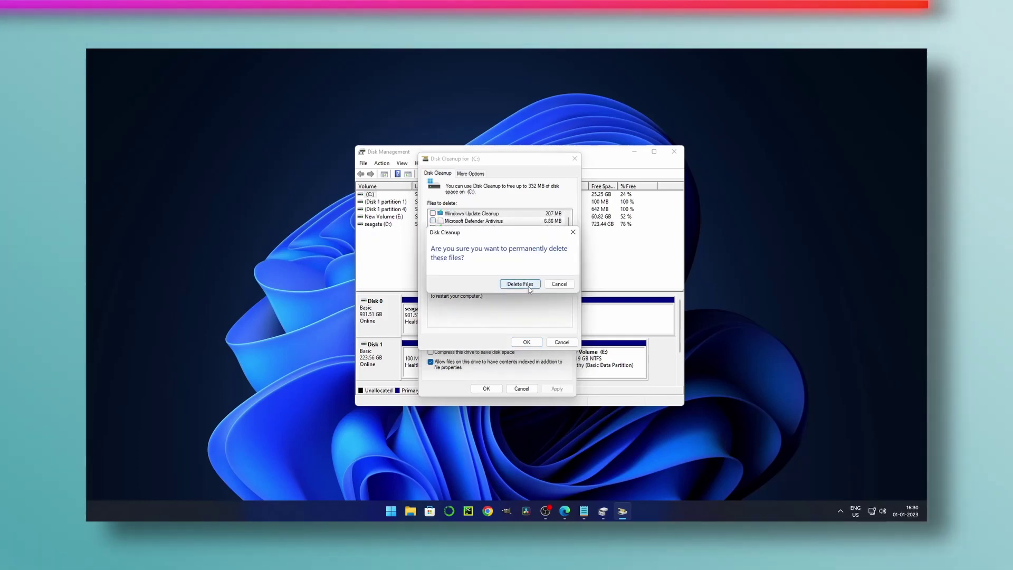
click(521, 288)
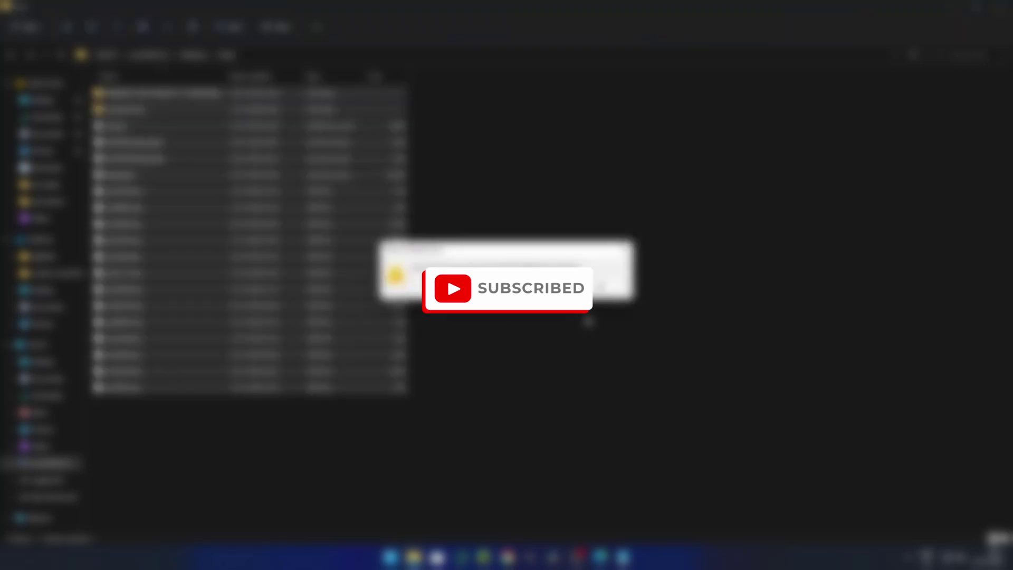
key(Return)
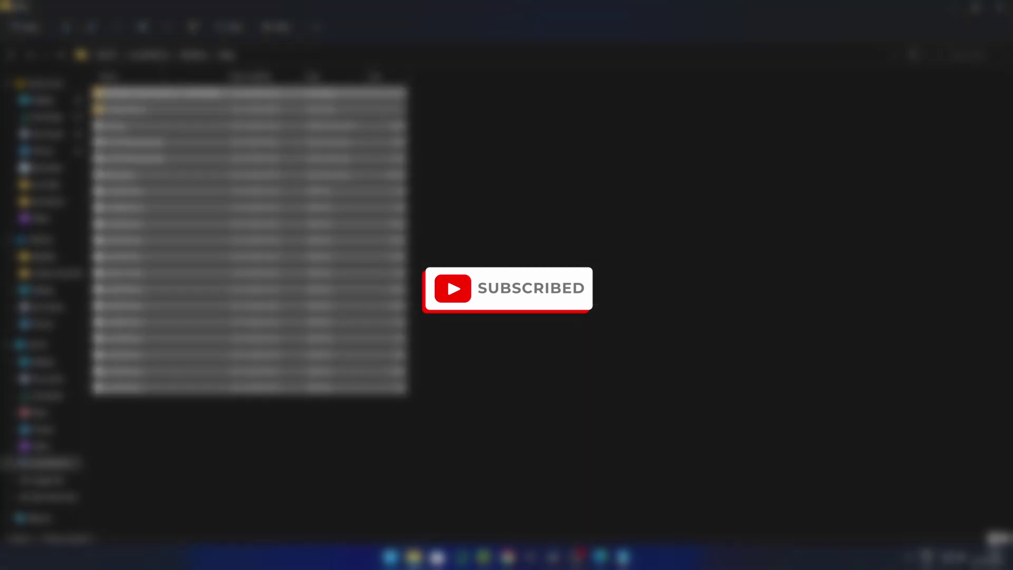